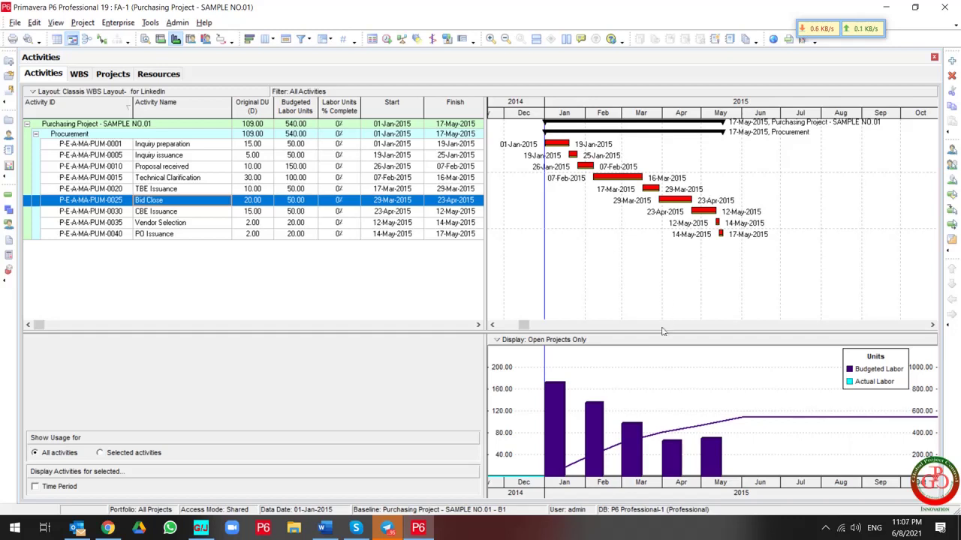
Step: Toggle financial-period actuals in the Activity Usage Profile options, apply, and close
right_click(654, 367)
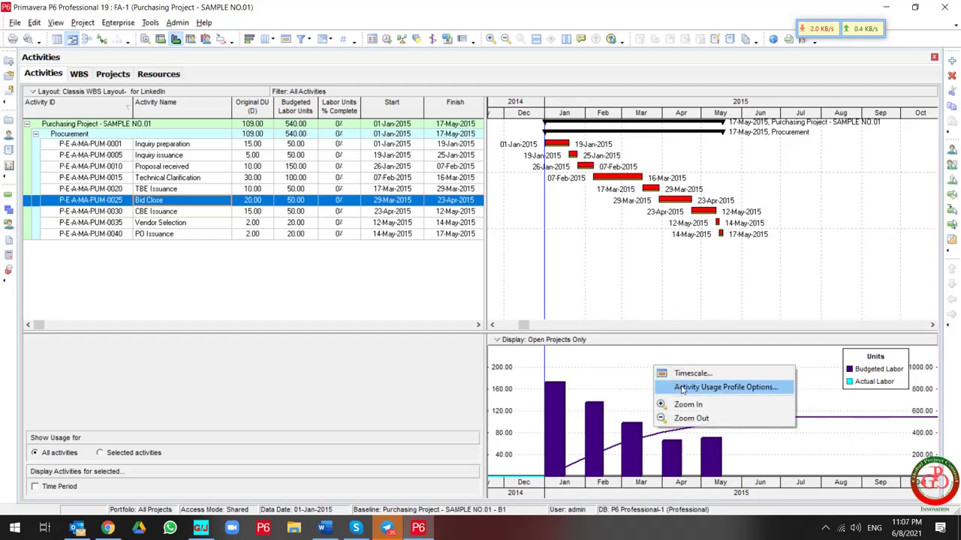
left_click(682, 389)
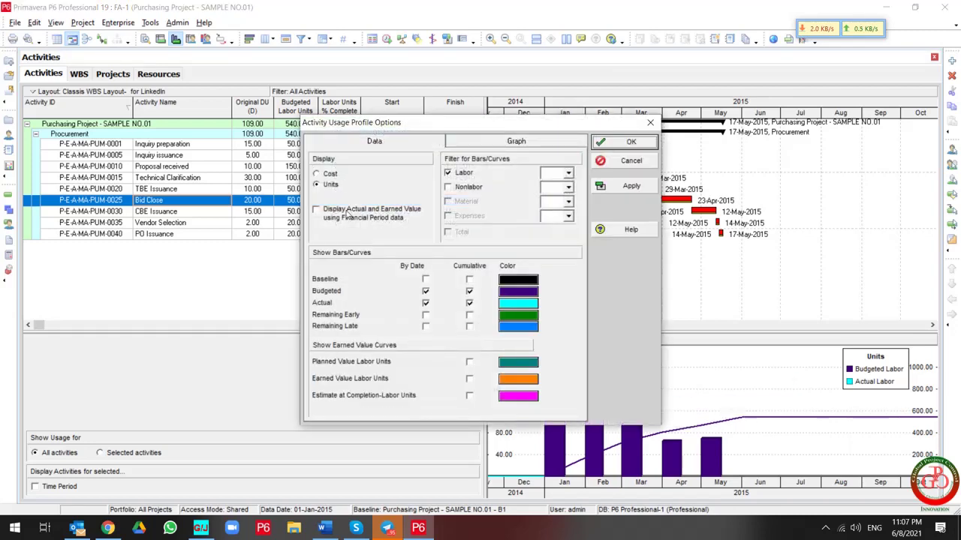
left_click(341, 215)
left_click(617, 186)
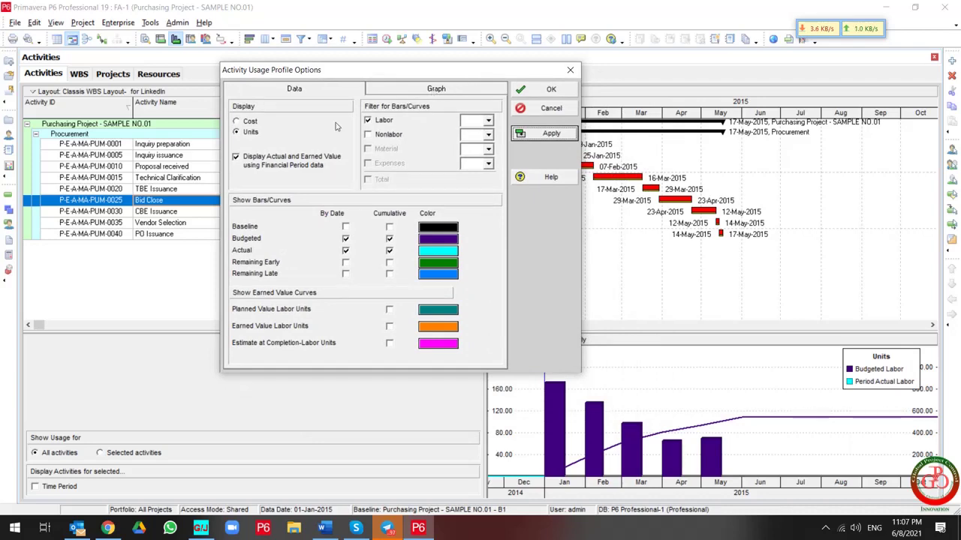
left_click(541, 91)
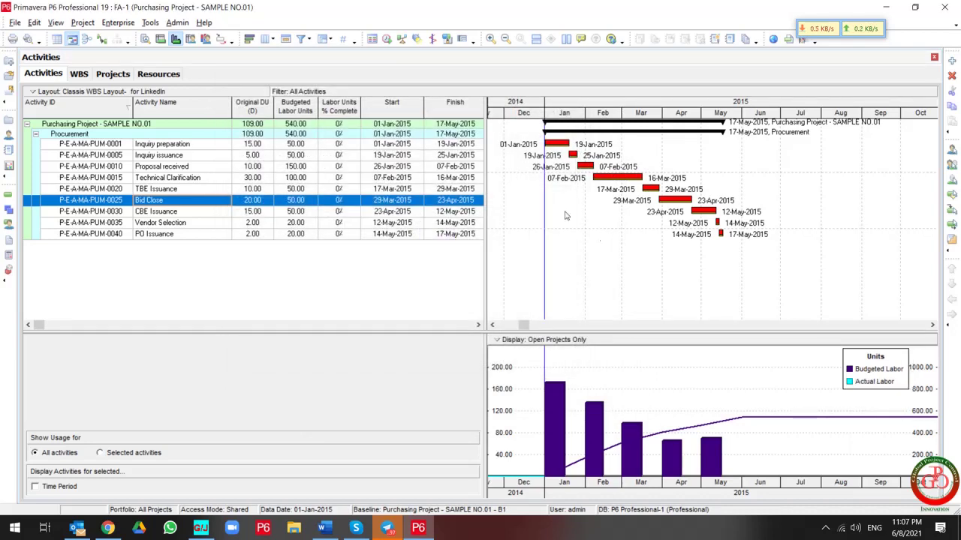
Step: Review each activity's budgeted labor units, starting with Inquiry preparation's 50.00
left_click(208, 147)
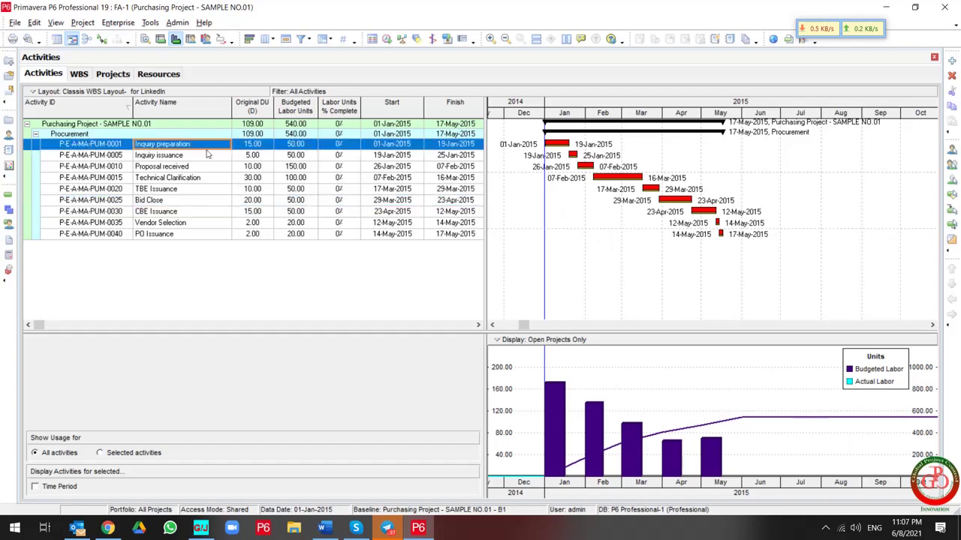
left_click(177, 237, "shift")
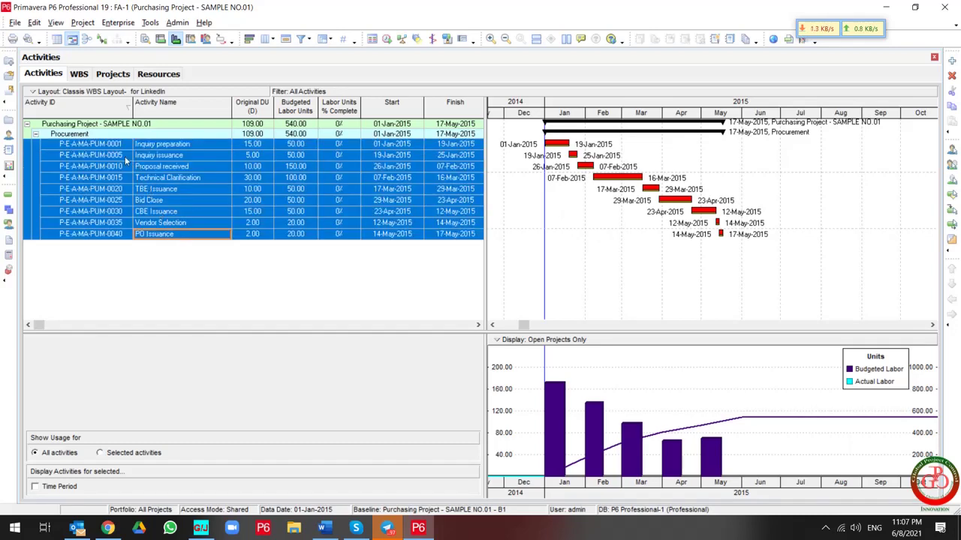
left_click(211, 148)
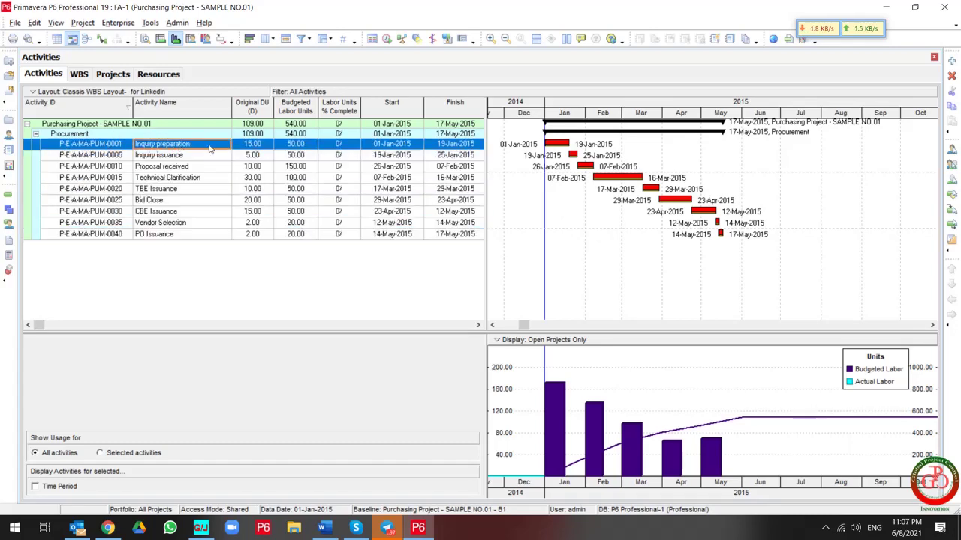
left_click(298, 144)
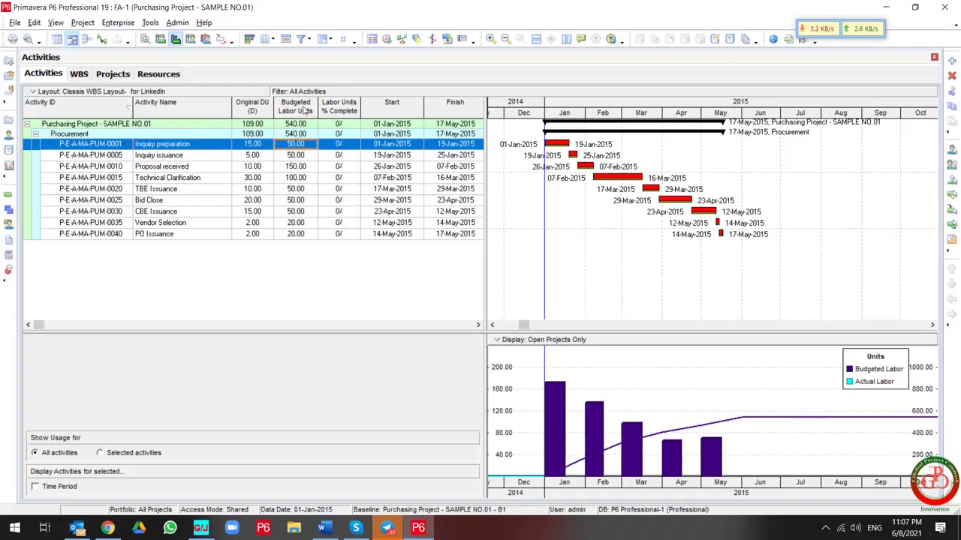
left_click(298, 166)
left_click(296, 177)
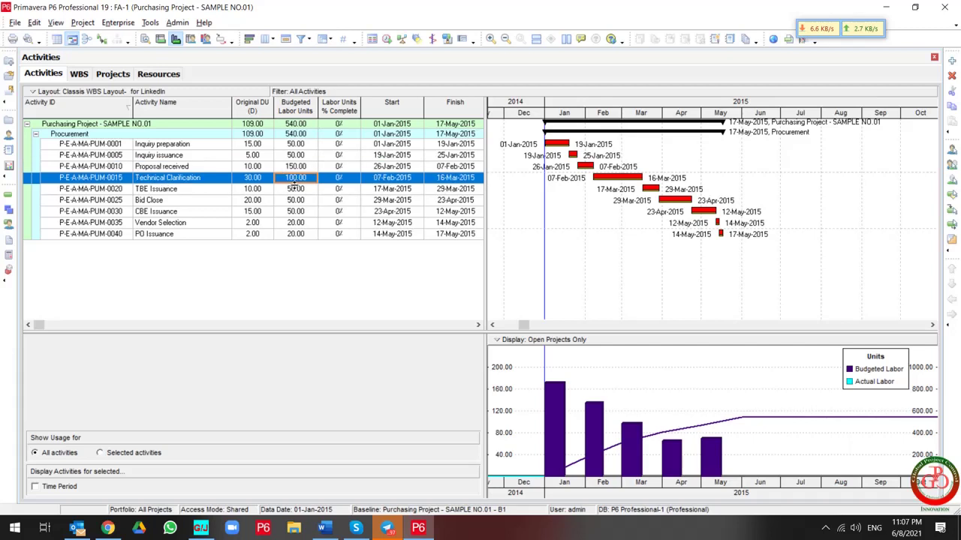
left_click(296, 190)
left_click(297, 200)
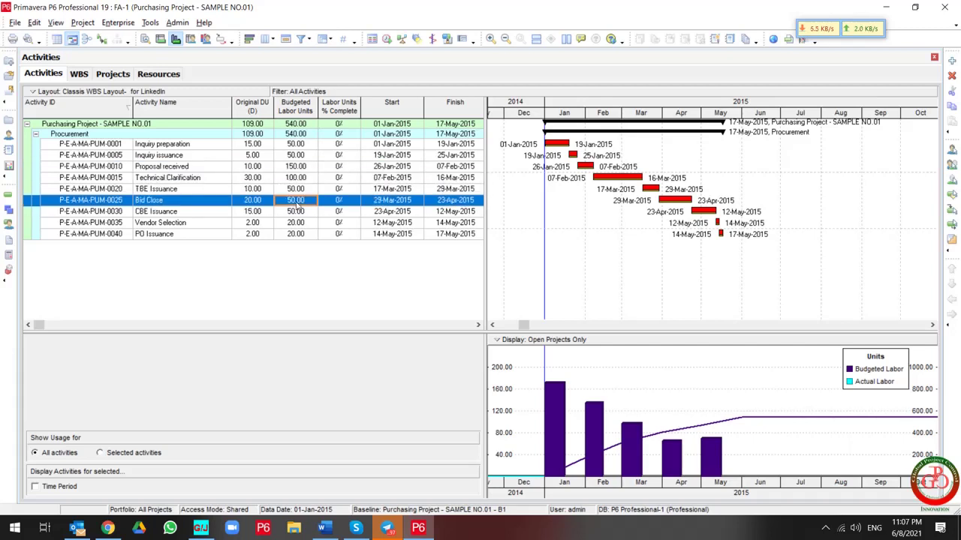
key("Down")
key("Down")
key("Down")
key("Up")
key("Up")
key("Up")
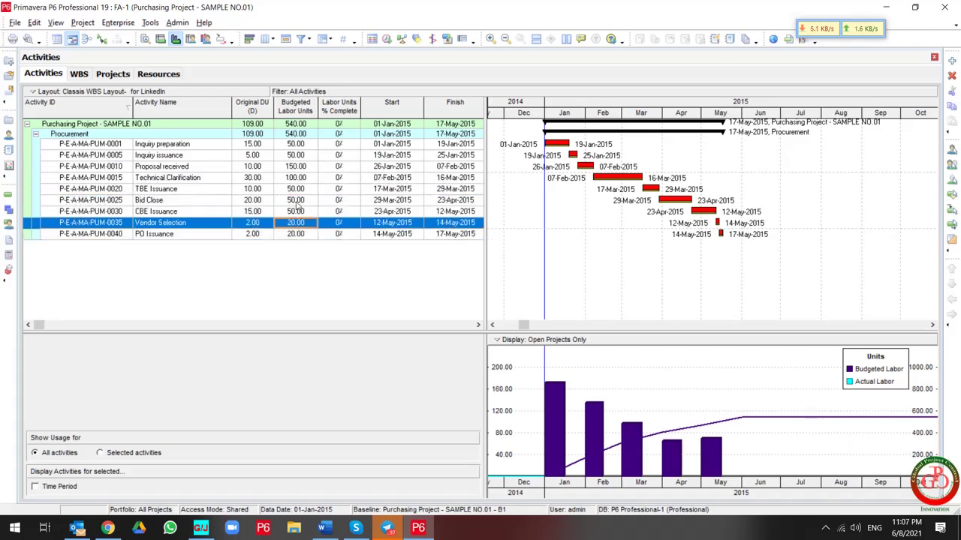
key("Up")
key("Up")
key("Up")
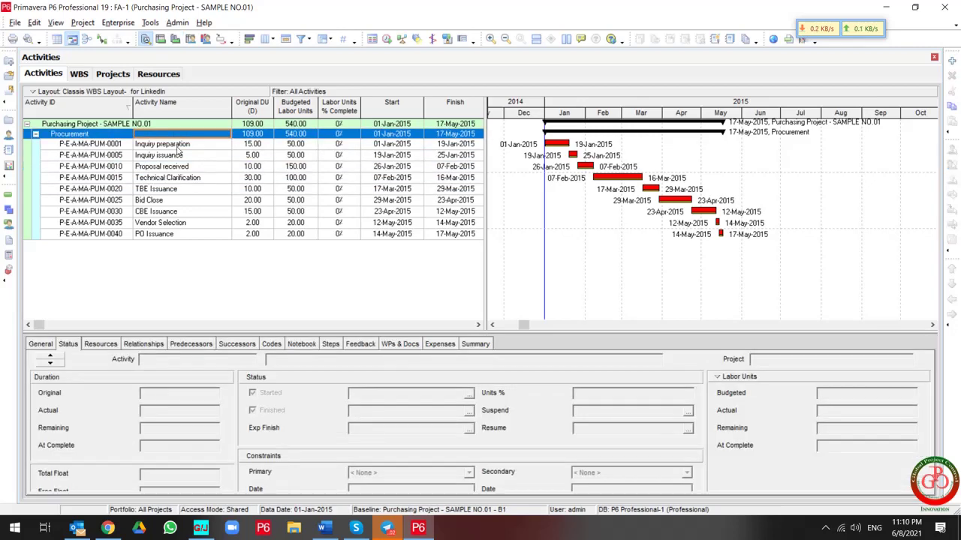
Step: Mark Inquiry preparation as started, 100% units complete, and finished
key("Down")
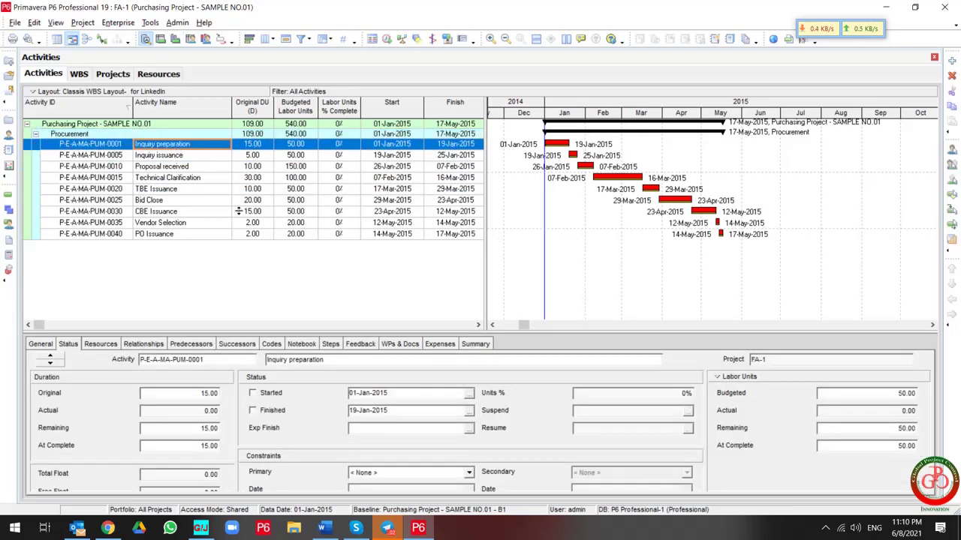
left_click(253, 393)
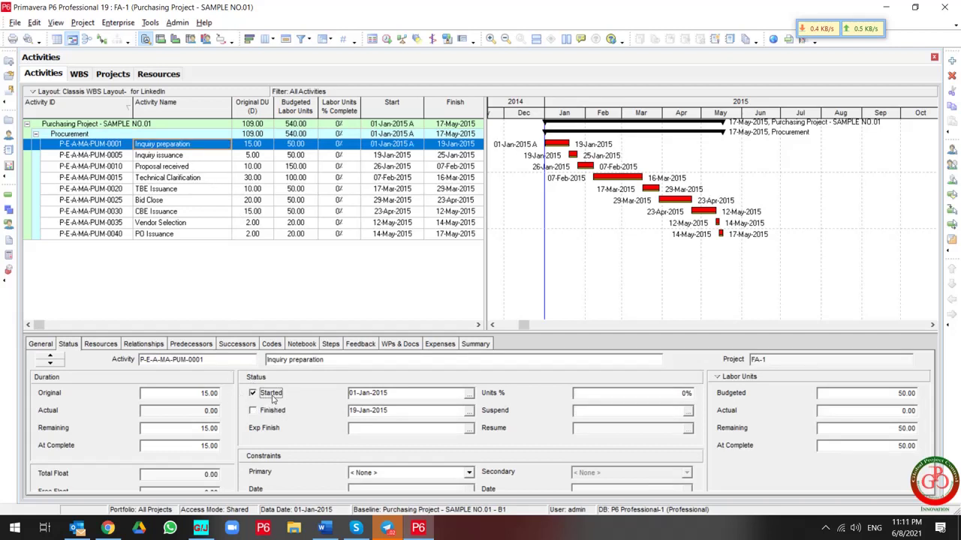
left_click(589, 395)
type("100")
key("Return")
left_click(271, 412)
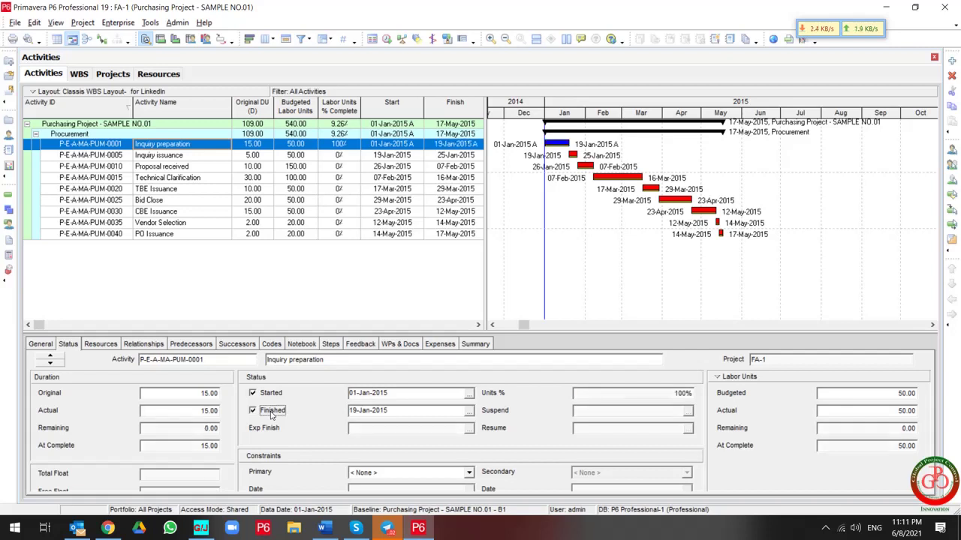
Step: Mark Inquiry issuance as started, 100% units complete, and finished
left_click(211, 156)
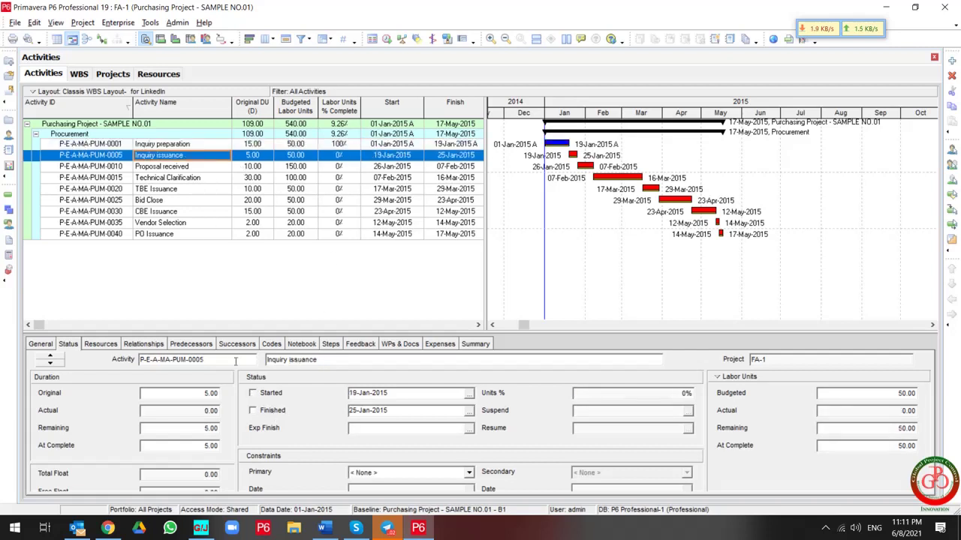
left_click(259, 394)
left_click(607, 396)
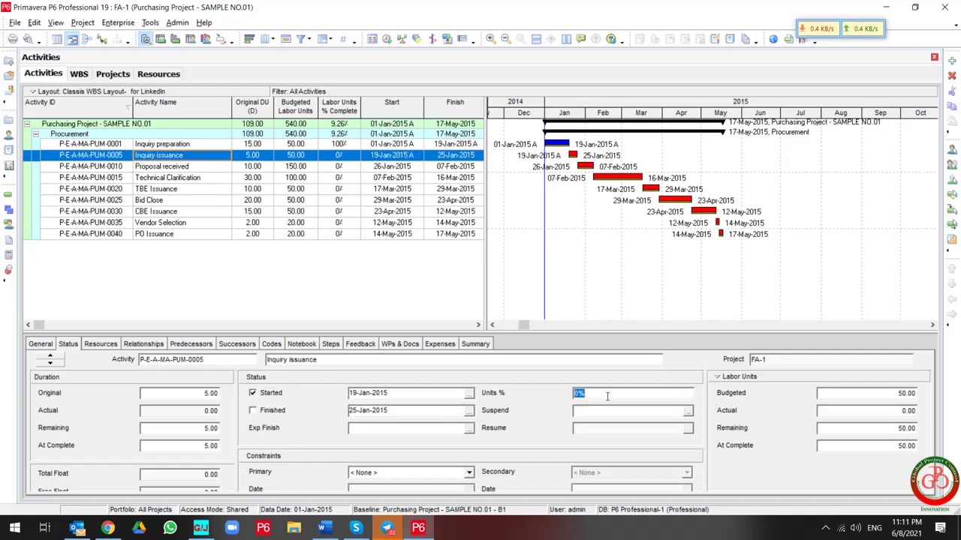
type("100")
key("Return")
left_click(253, 410)
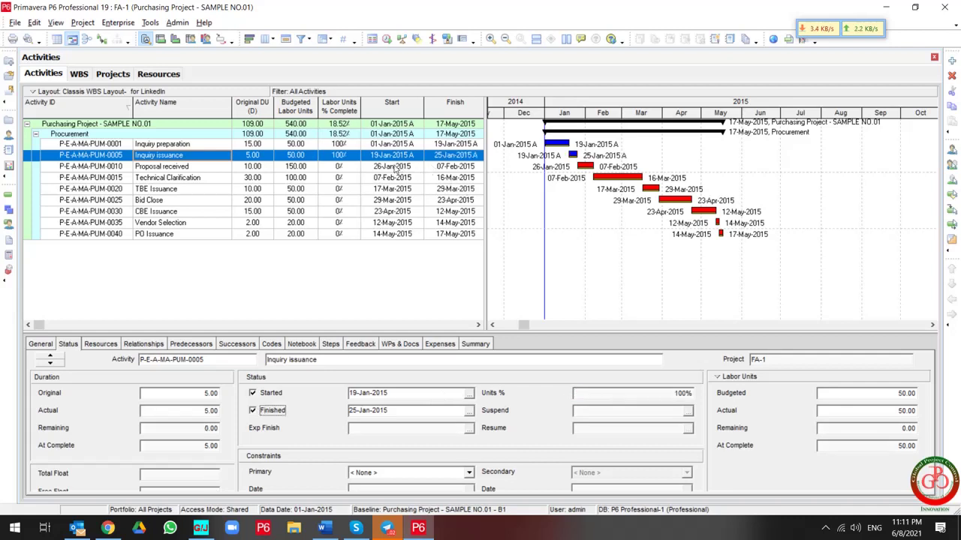
Step: Mark Proposal received as started, 100% complete and finished, then show the Activity Usage Profile
left_click(344, 166)
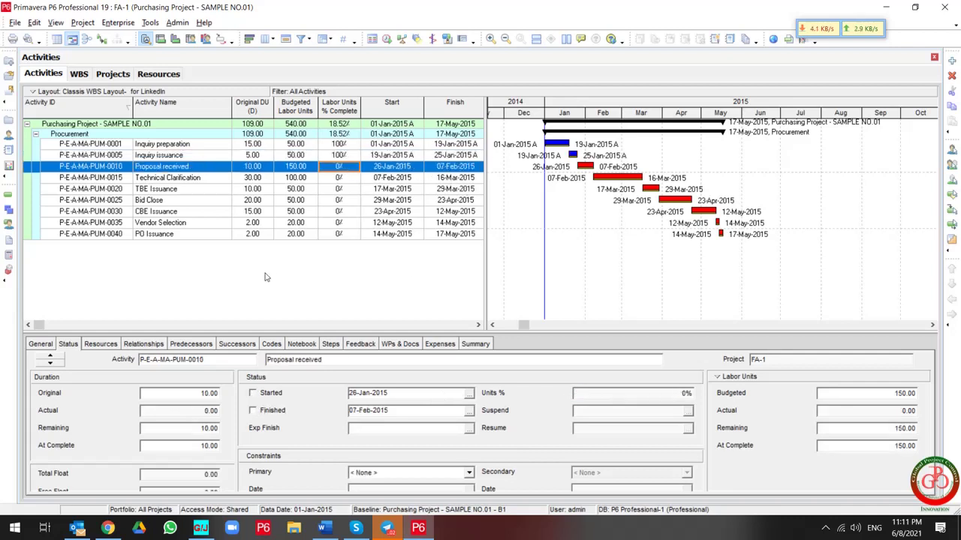
left_click(255, 396)
left_click(610, 398)
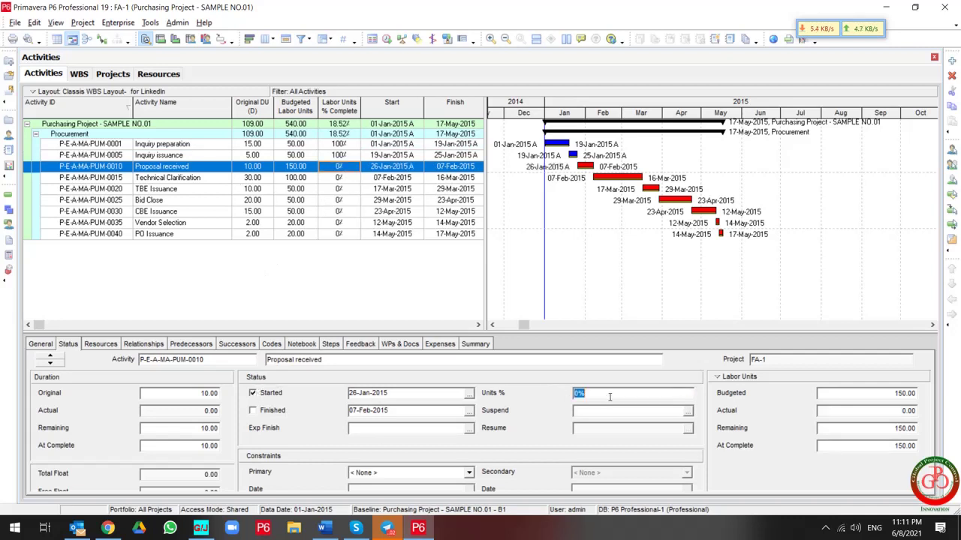
type("100")
key("Return")
left_click(266, 411)
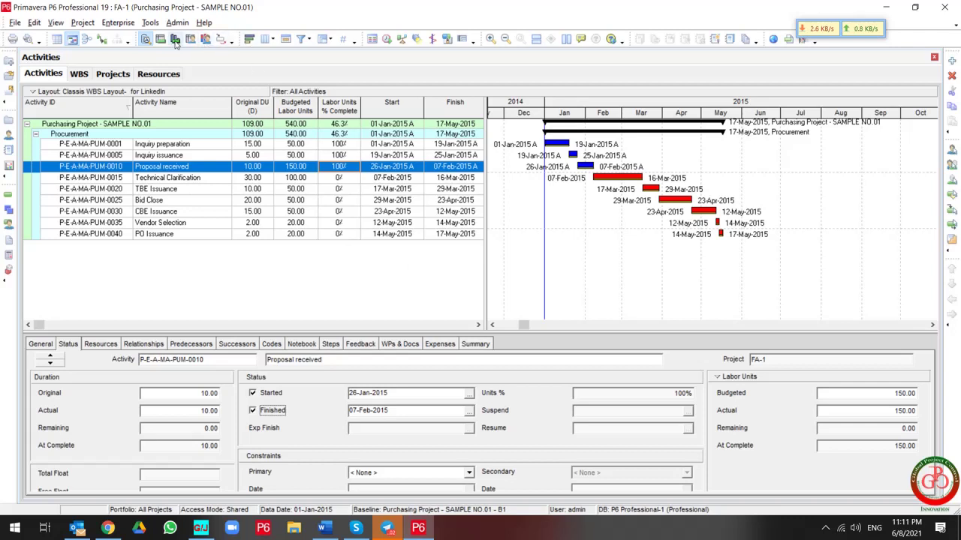
left_click(175, 40)
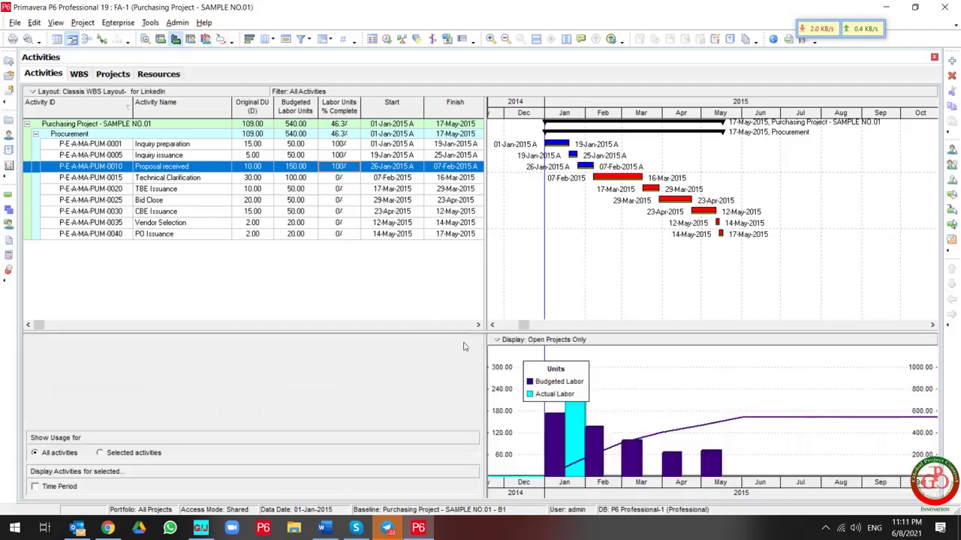
Step: Move the legend aside and untick By Date for Budgeted and Actual labor
left_click_drag(550, 379, 735, 377)
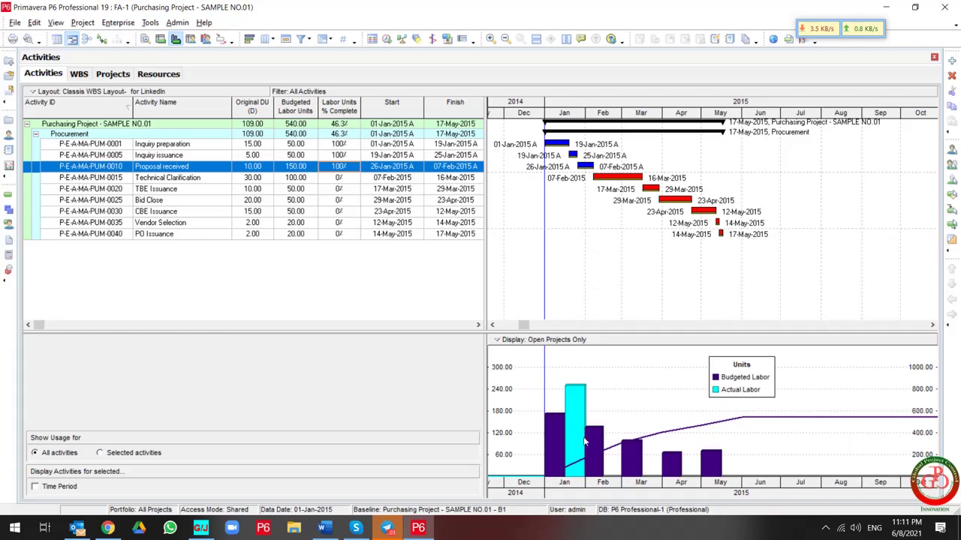
right_click(606, 377)
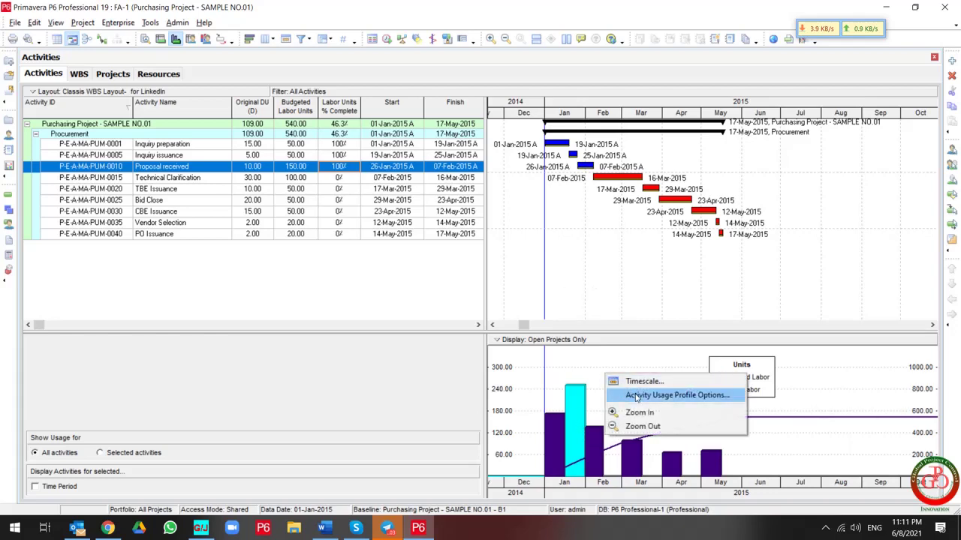
left_click(623, 394)
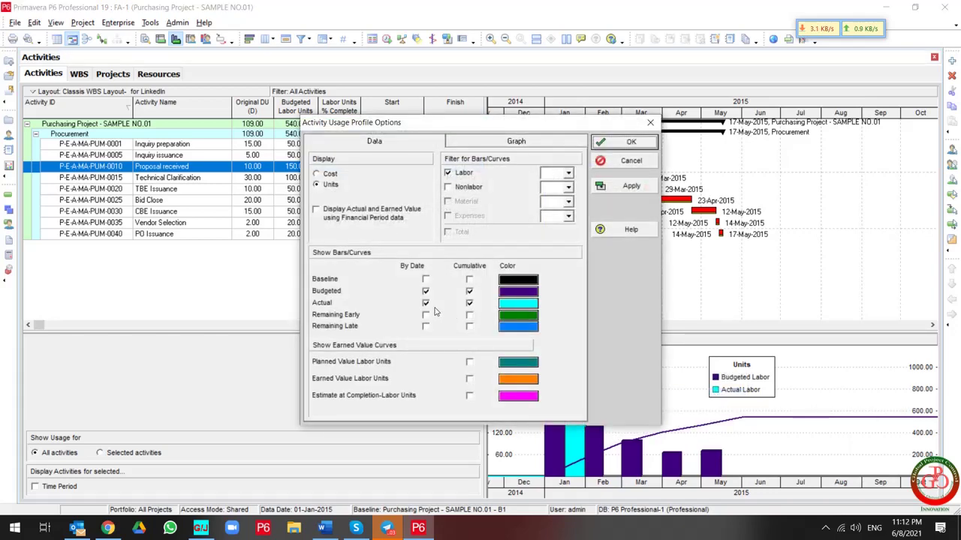
left_click(424, 292)
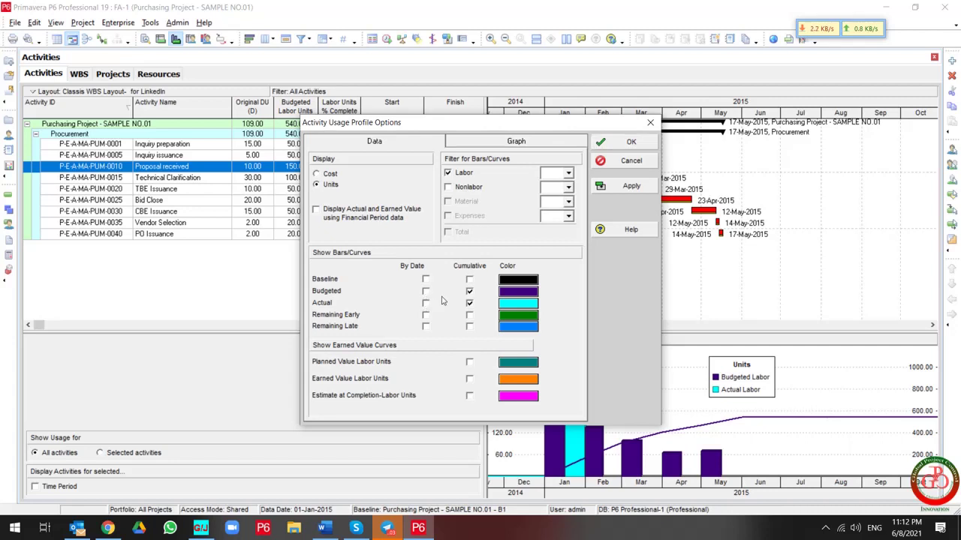
left_click(631, 187)
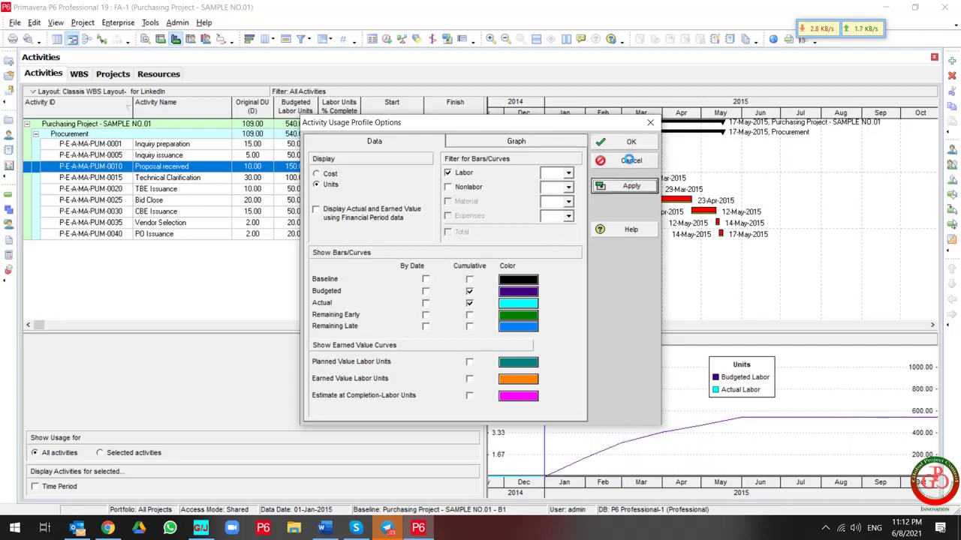
left_click(631, 142)
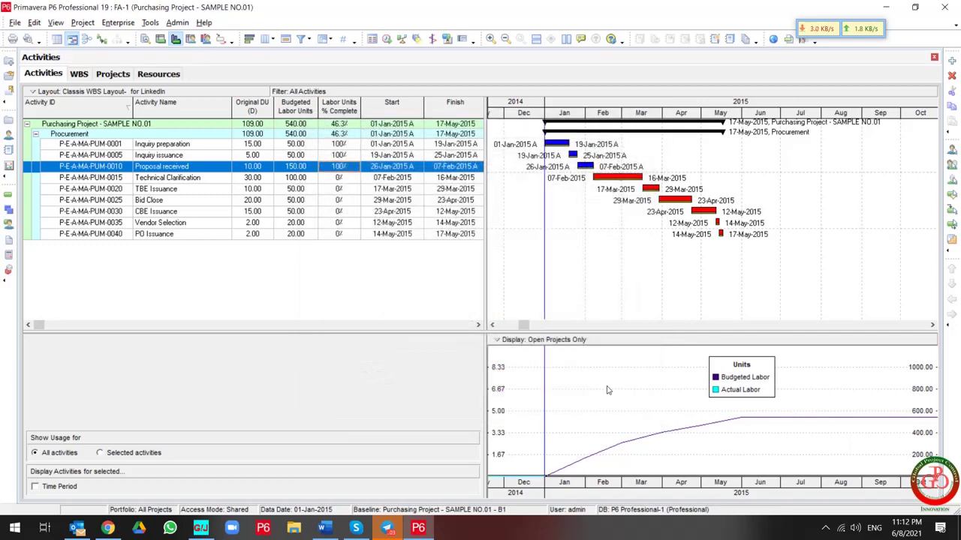
Step: Schedule the project with the current data date set to 31-Jan-2015
right_click(608, 390)
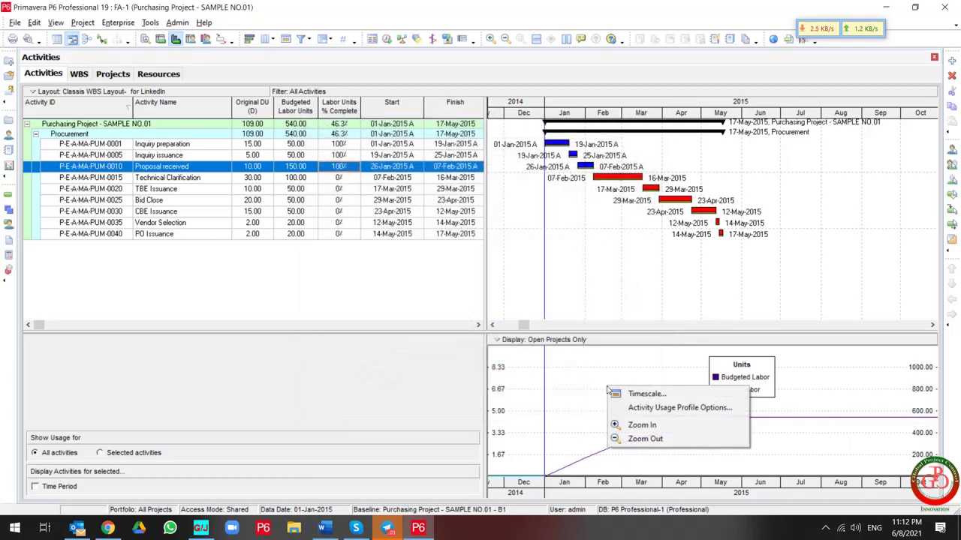
left_click(387, 39)
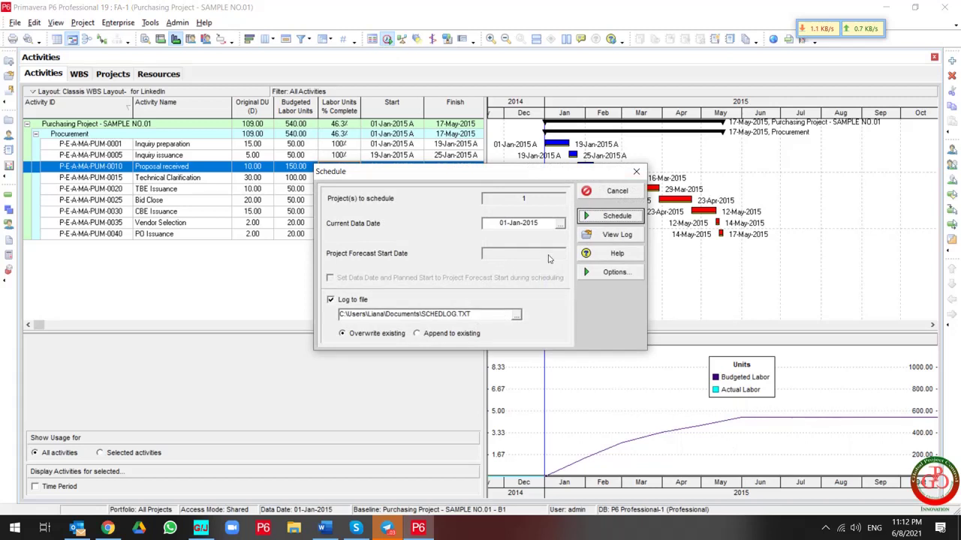
left_click(559, 224)
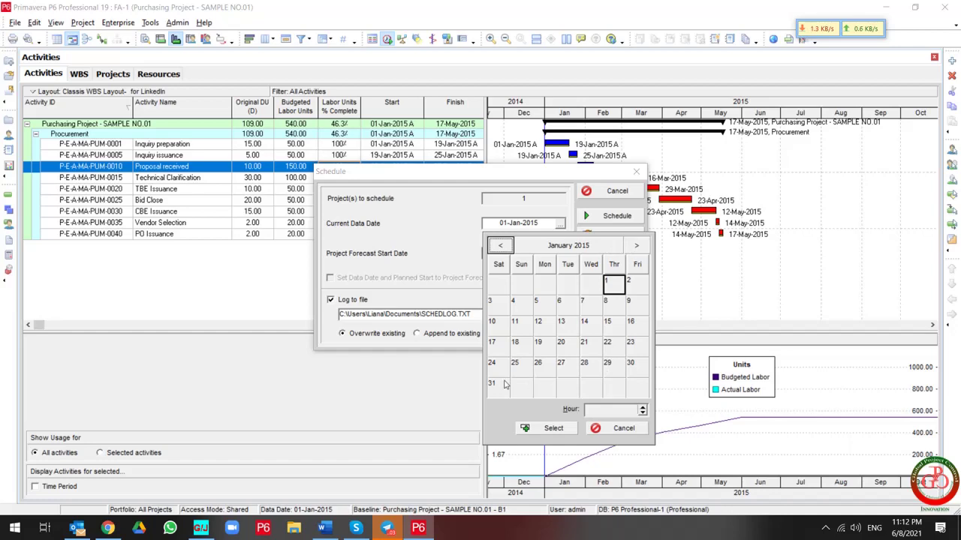
left_click(503, 384)
left_click(556, 430)
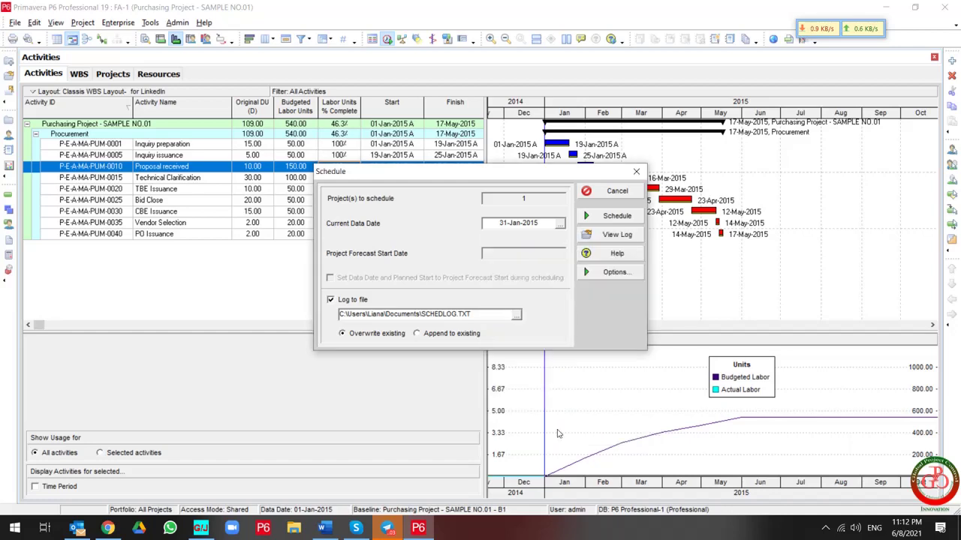
left_click(617, 216)
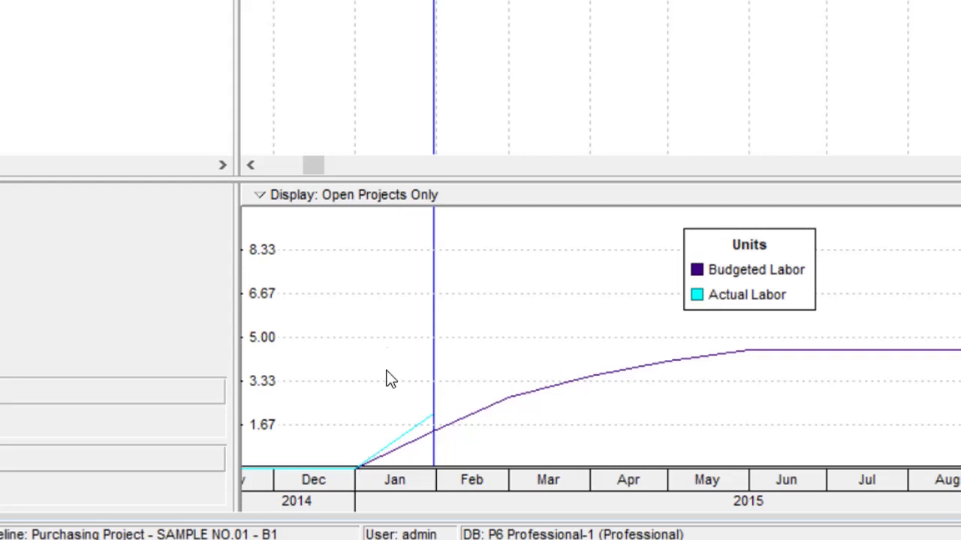
Step: Set the Actual labor curve colour to red in the usage profile options and apply
right_click(378, 299)
left_click(439, 345)
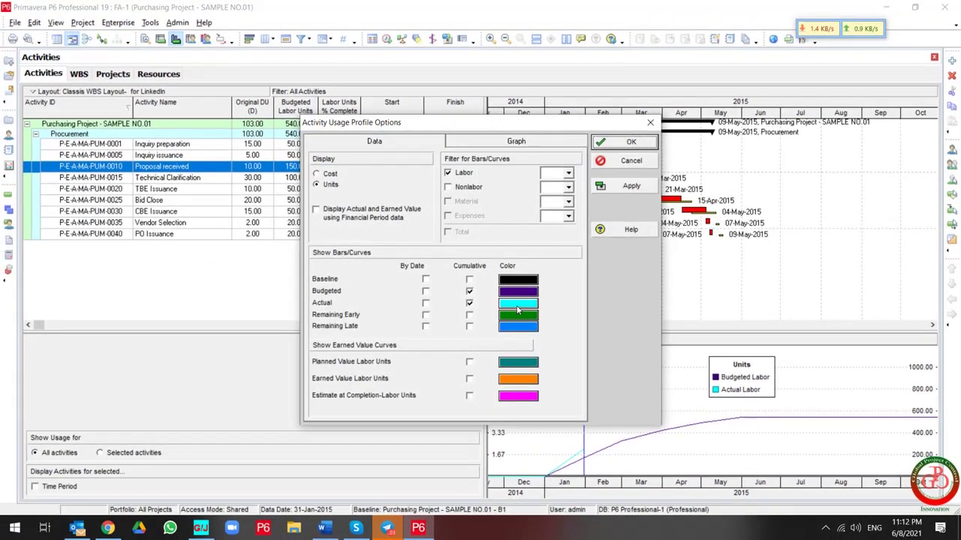
left_click(518, 304)
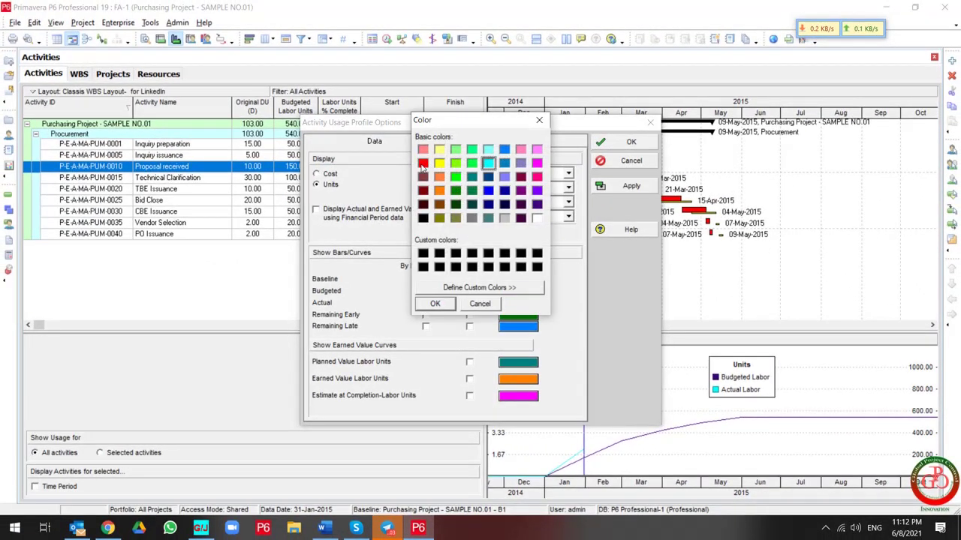
left_click(423, 164)
left_click(435, 303)
left_click(612, 186)
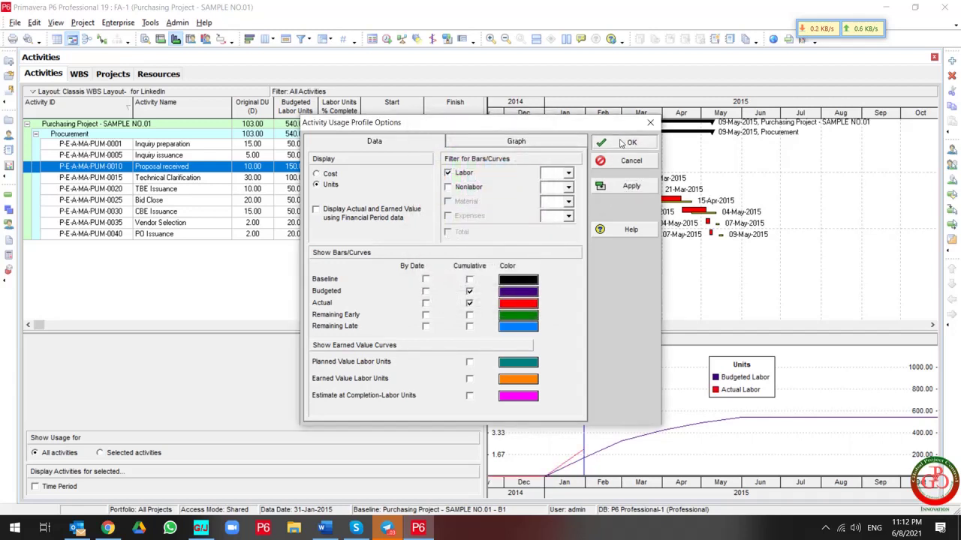
left_click(621, 142)
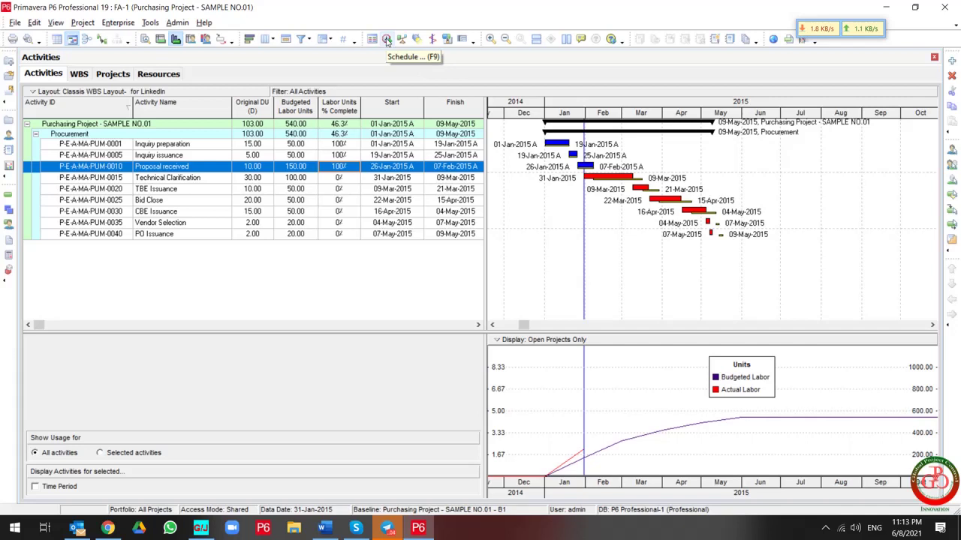
Step: In Admin > Financial Periods, set the batch start date to 01-Jan-2015
left_click(176, 23)
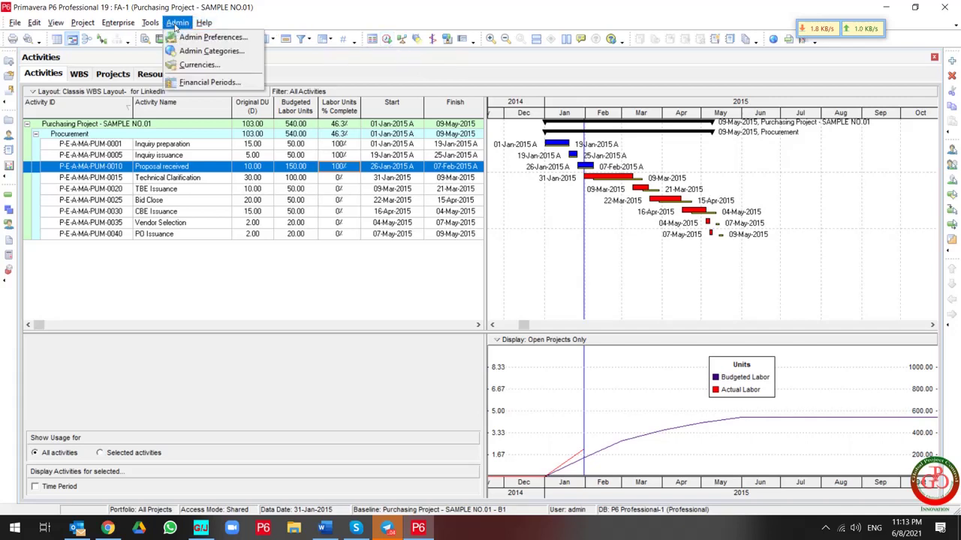
left_click(211, 83)
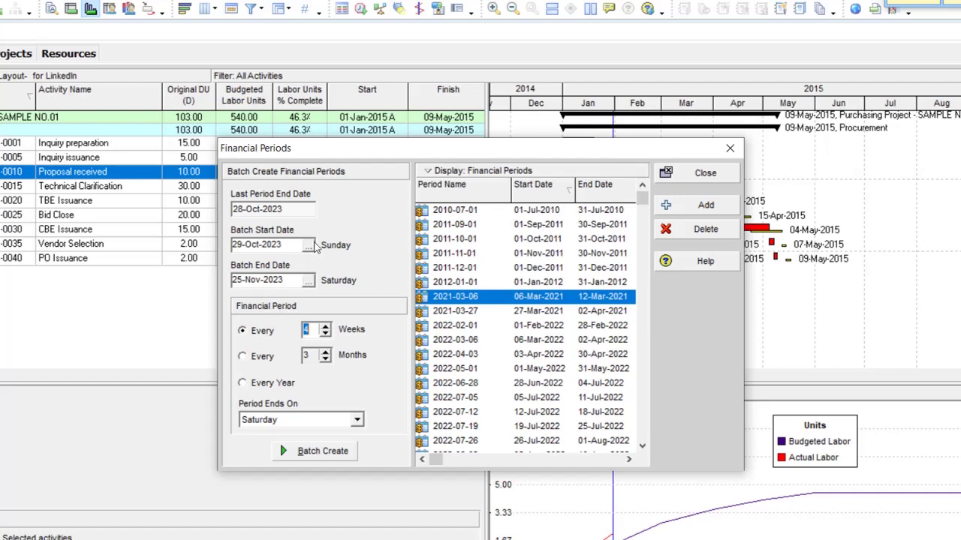
left_click(309, 245)
left_click(330, 274)
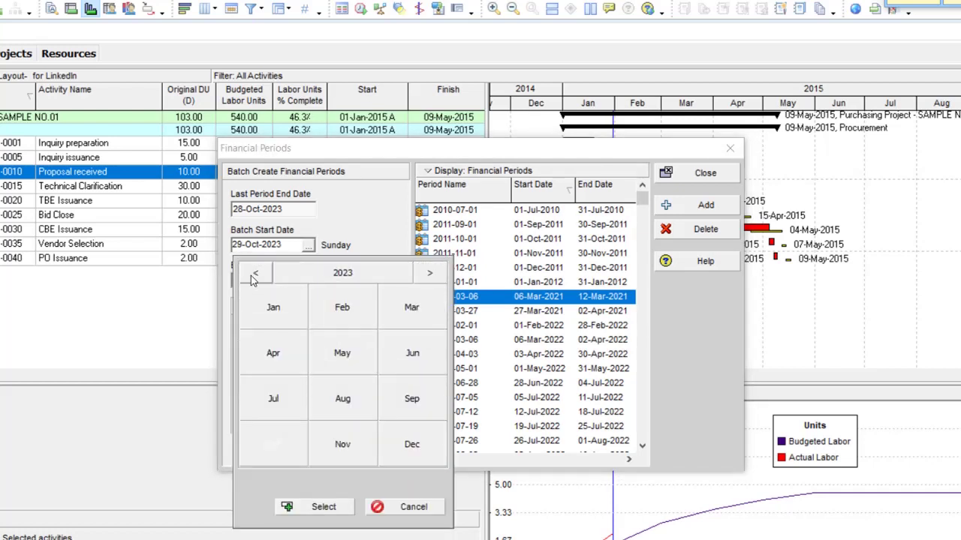
double_click(255, 274)
triple_click(255, 275)
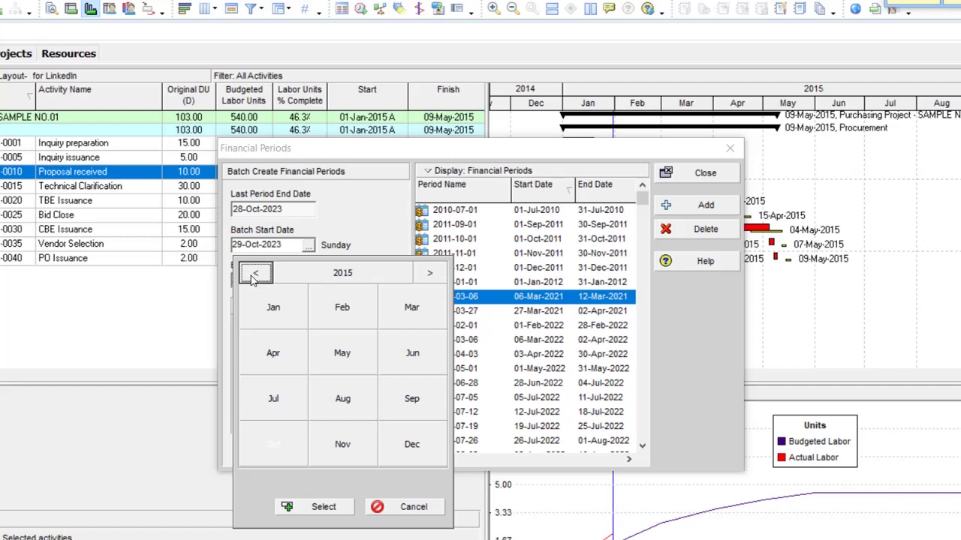
left_click(272, 308)
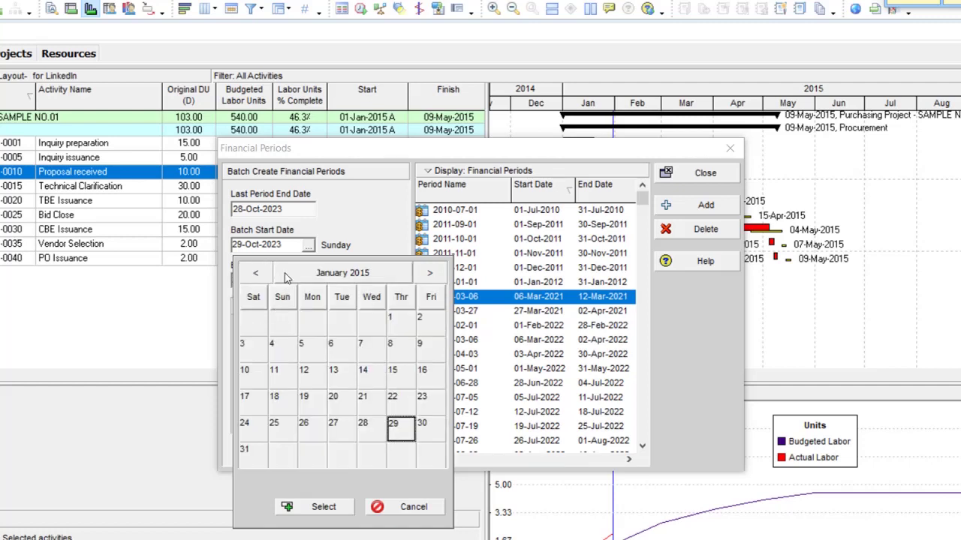
left_click(399, 323)
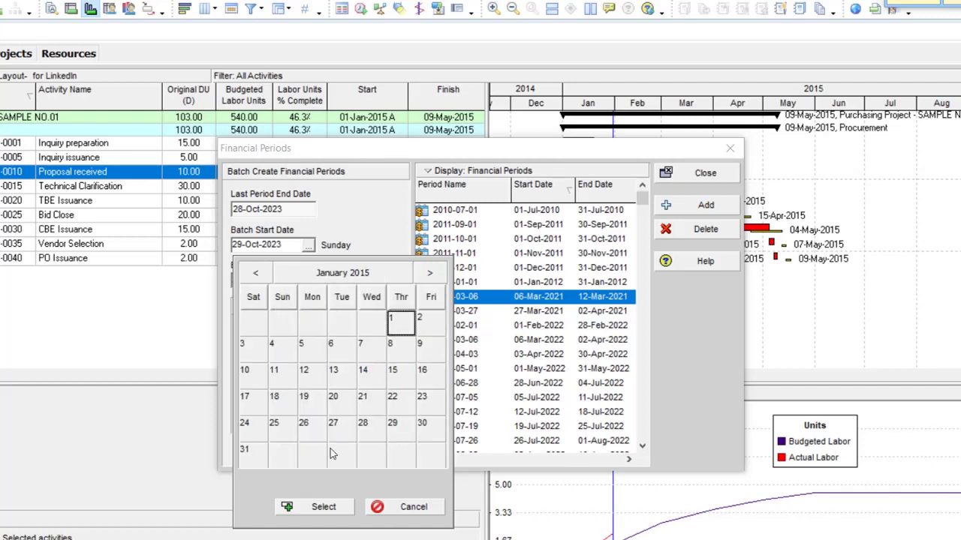
left_click(322, 508)
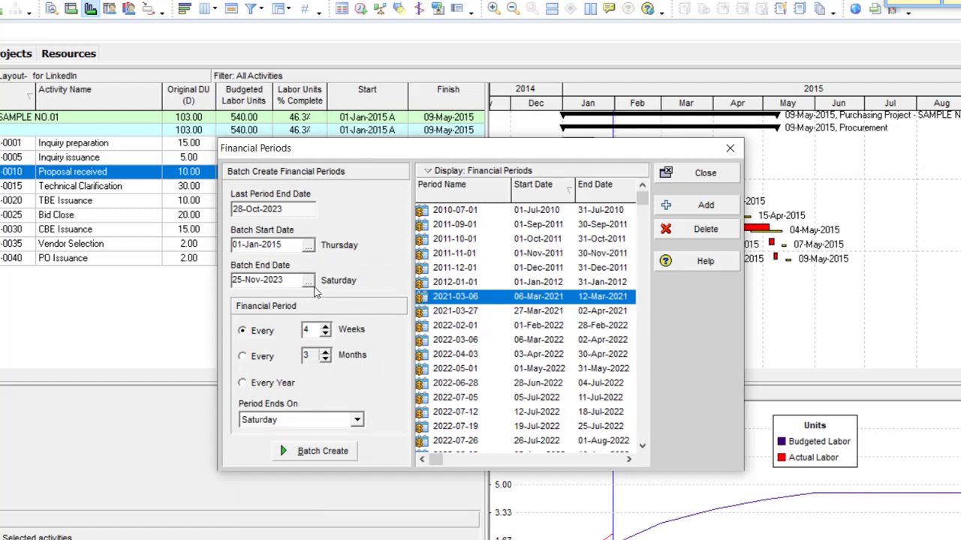
Step: Set the batch end date to 31-May-2015 with periods every 1 month
left_click(309, 282)
left_click(321, 18)
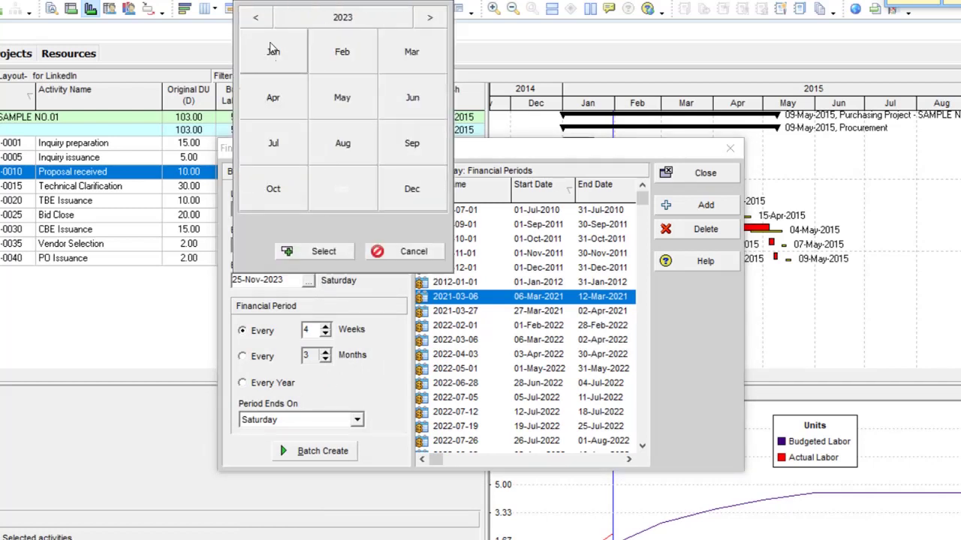
left_click(255, 18)
left_click(255, 18)
left_click(256, 18)
left_click(255, 18)
left_click(255, 17)
left_click(255, 18)
left_click(255, 18)
left_click(255, 17)
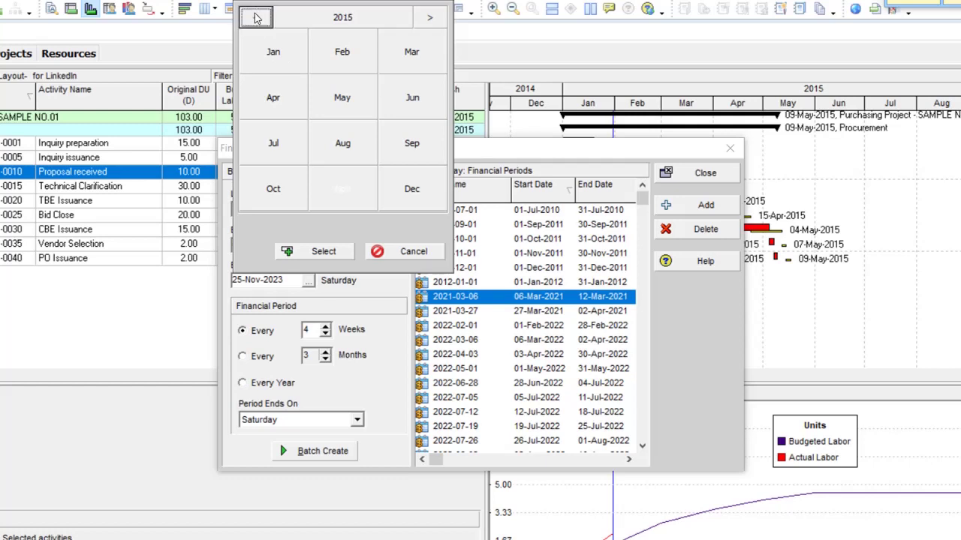
left_click(334, 99)
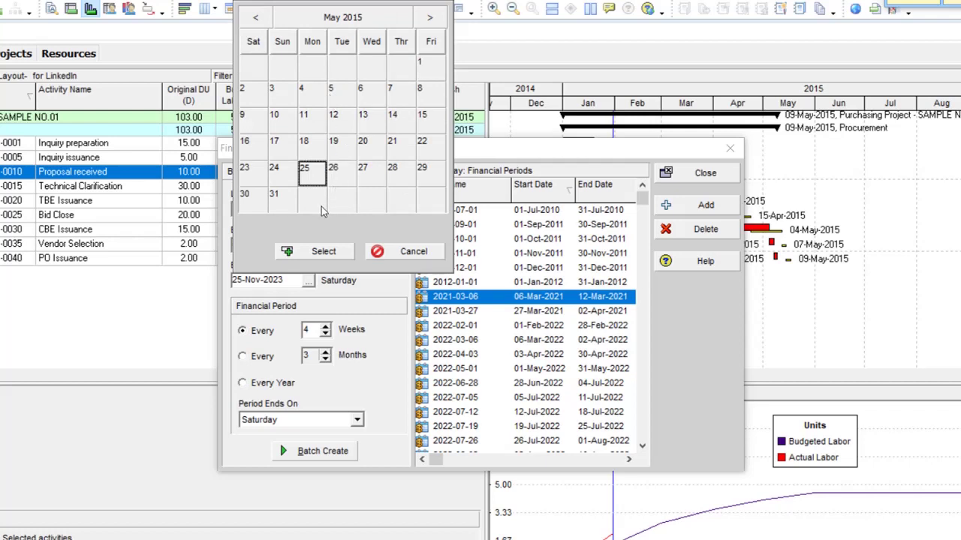
left_click(288, 205)
left_click(319, 250)
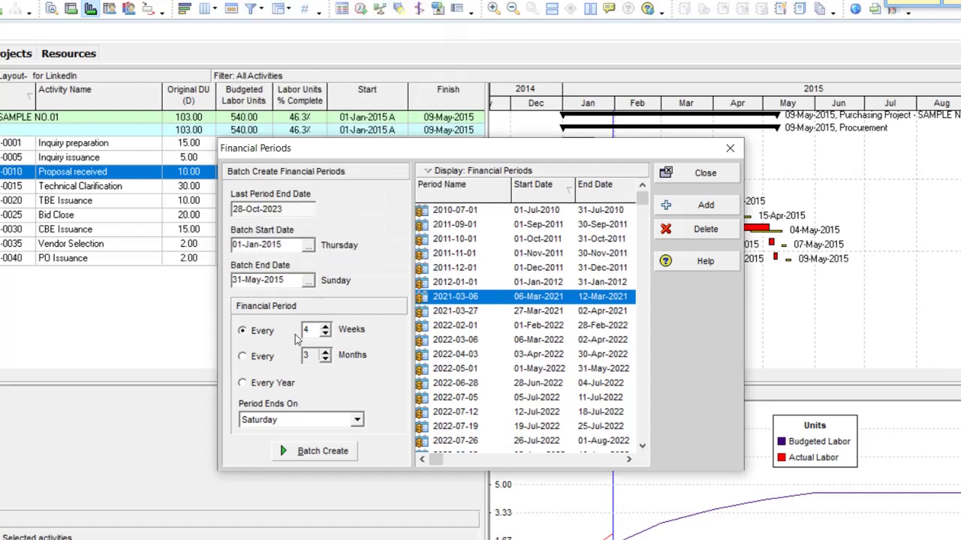
left_click(259, 358)
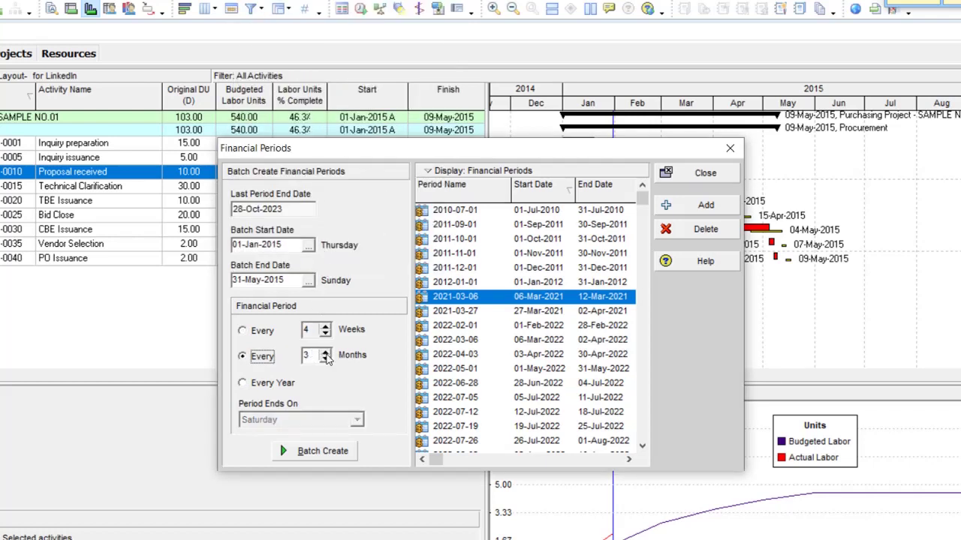
left_click(325, 360)
left_click(325, 359)
Step: Batch create the five monthly periods, confirm, and close the Financial Periods dialog
left_click(305, 451)
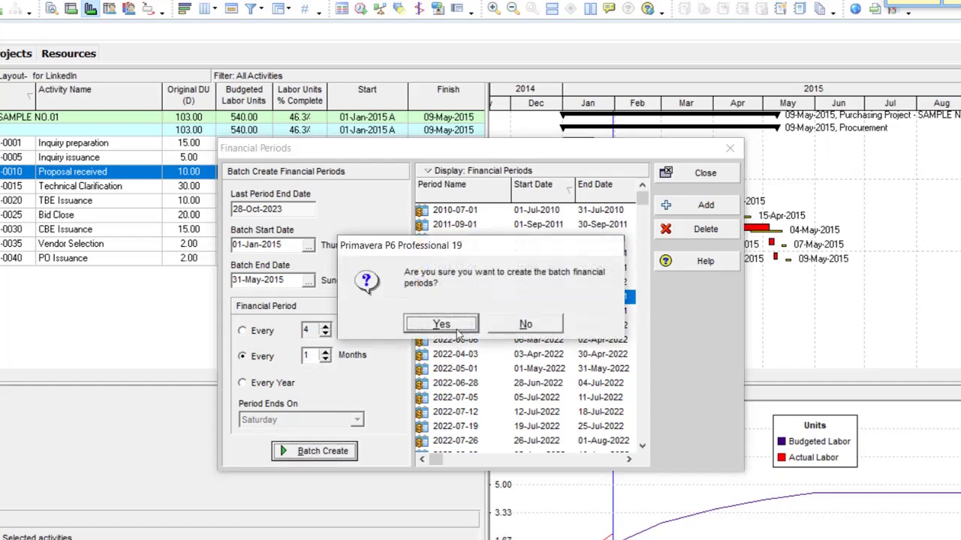
left_click(441, 324)
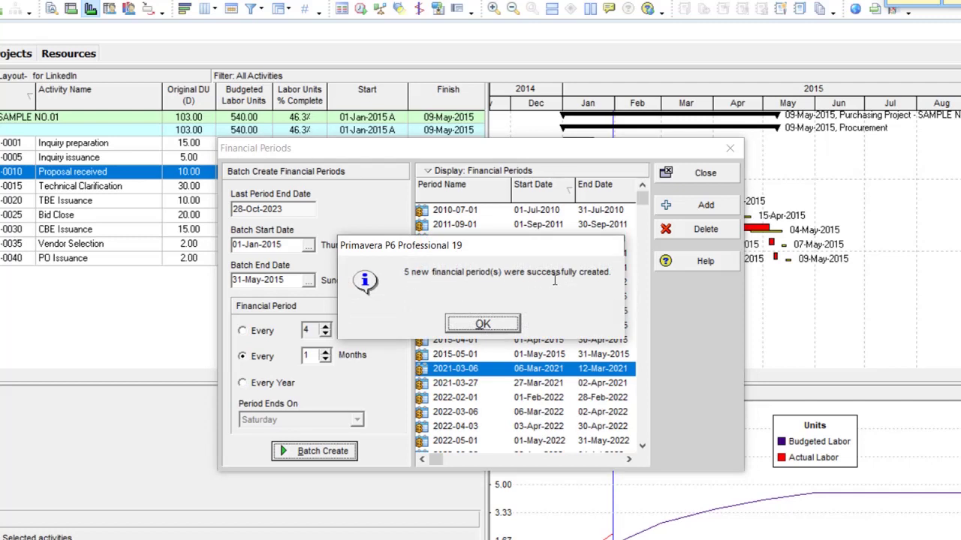
left_click(484, 325)
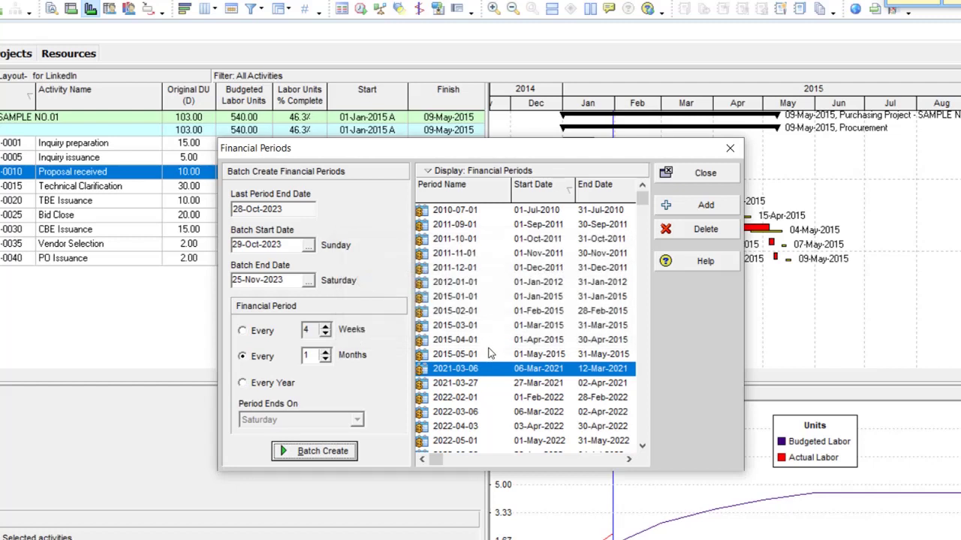
left_click(471, 354)
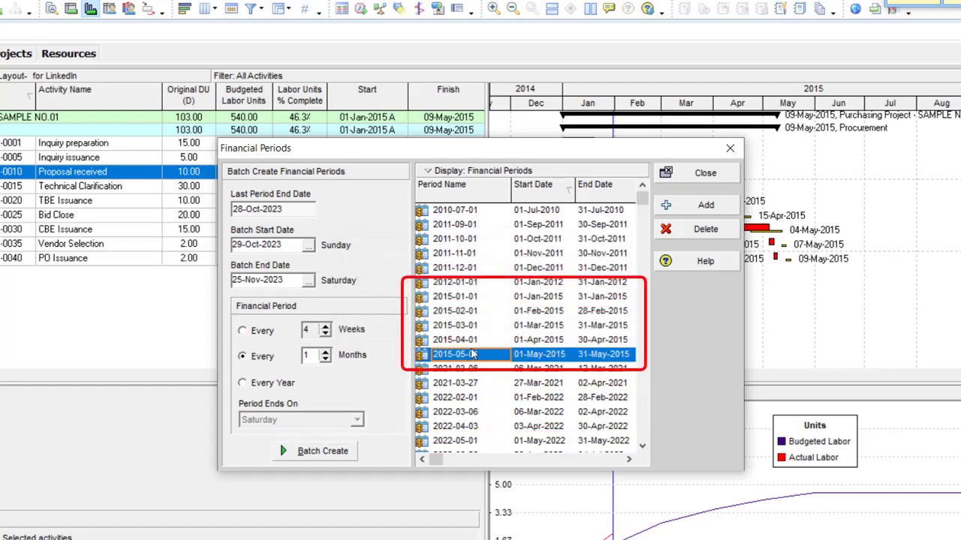
left_click(476, 297, "shift")
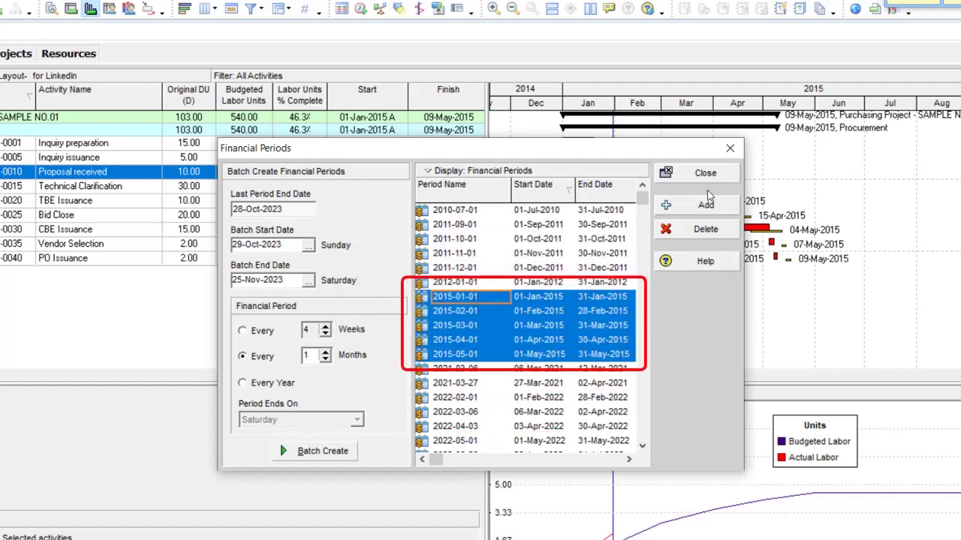
left_click(704, 174)
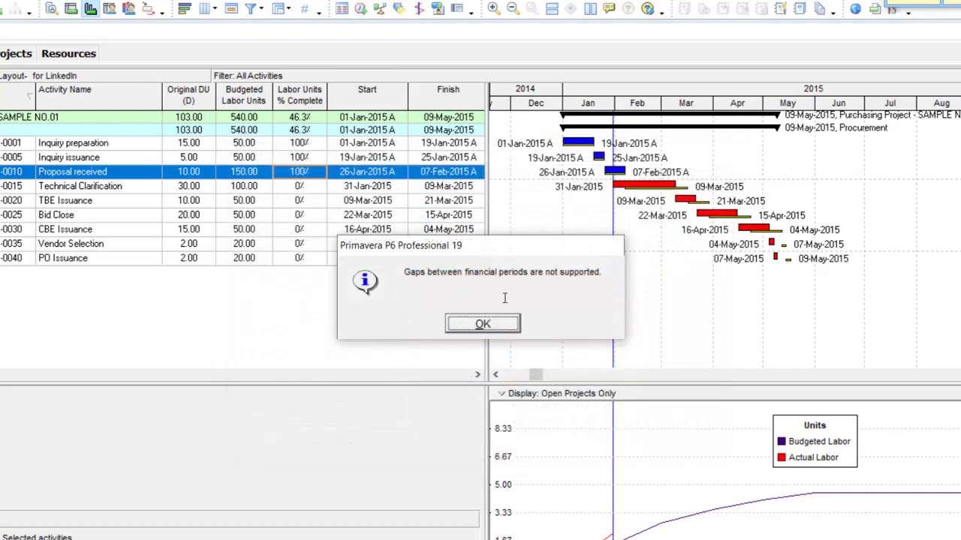
left_click(484, 324)
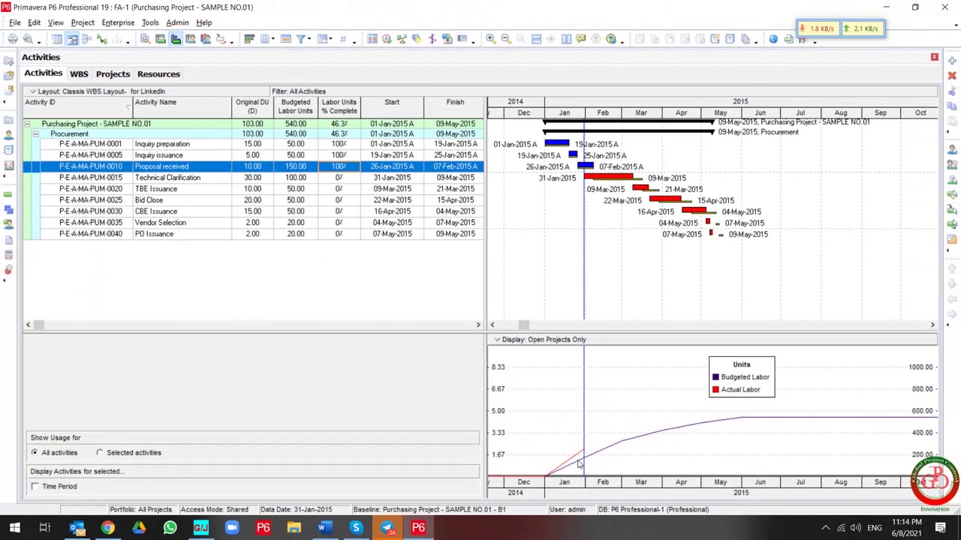
Step: Store period performance for FA-1 in the 2015-01-01 financial period
left_click(150, 23)
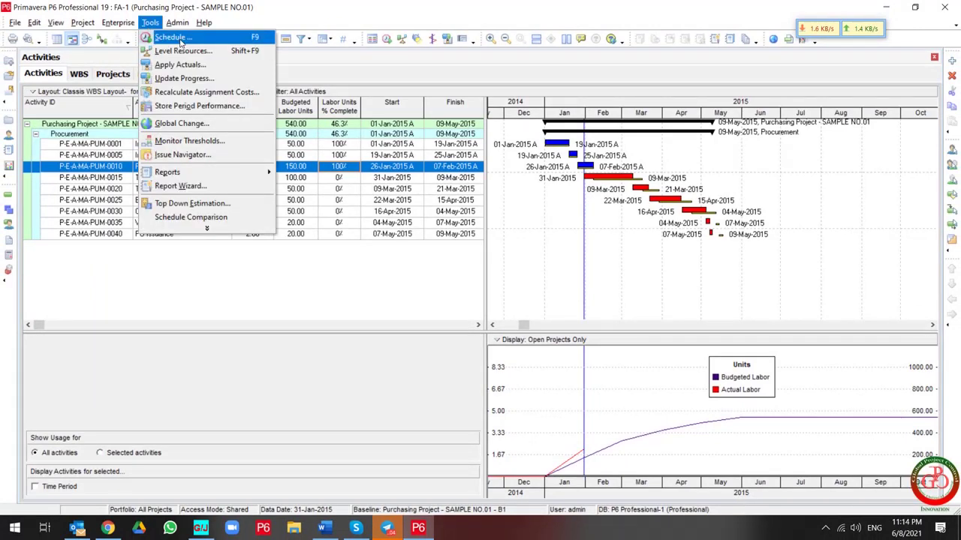
left_click(200, 106)
left_click(449, 219)
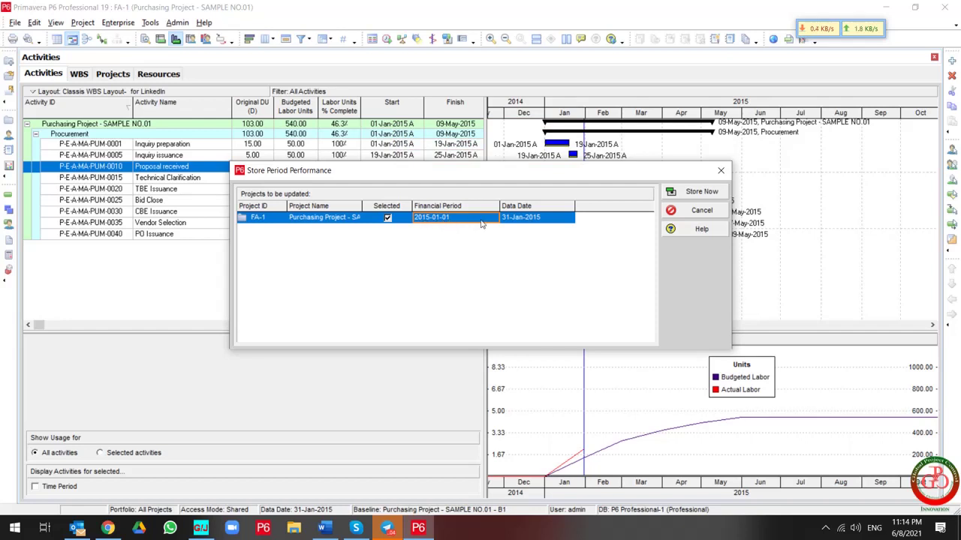
left_click(683, 192)
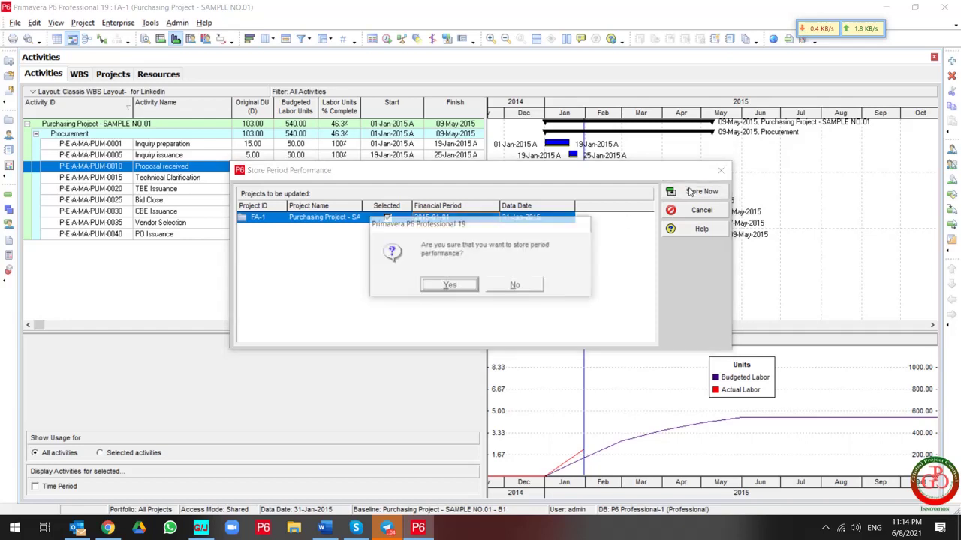
left_click(451, 285)
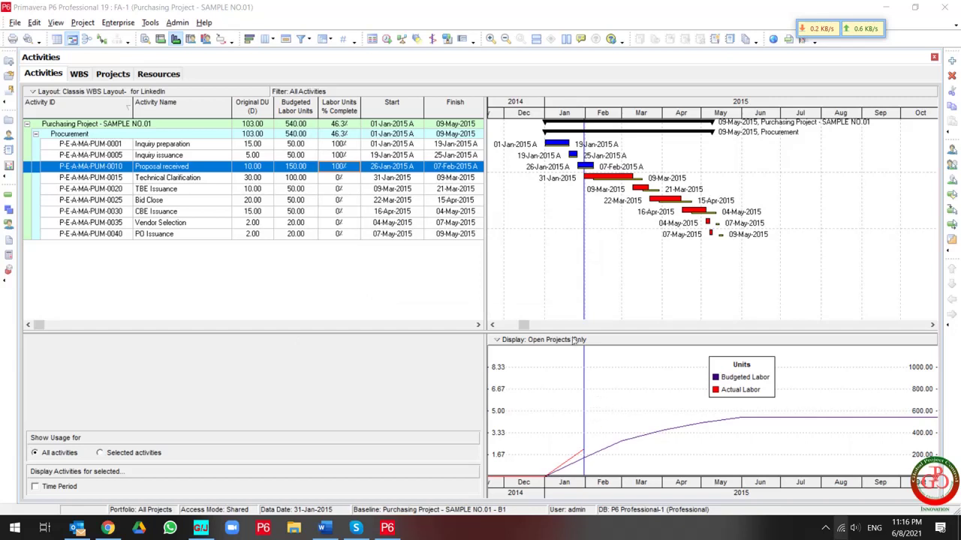
left_click(340, 145, "shift")
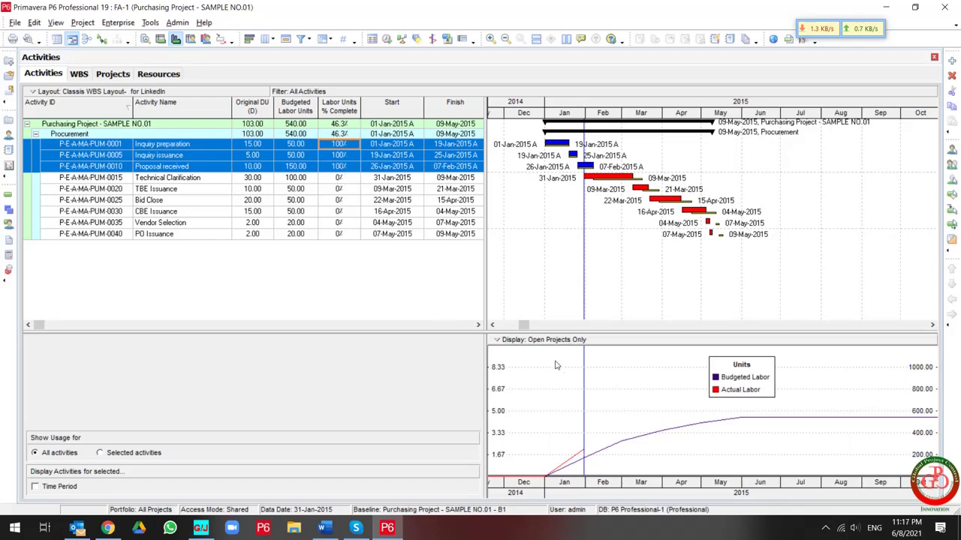
Step: Turn on Display Actual and Earned Value using Financial Period data in the usage profile options
right_click(609, 394)
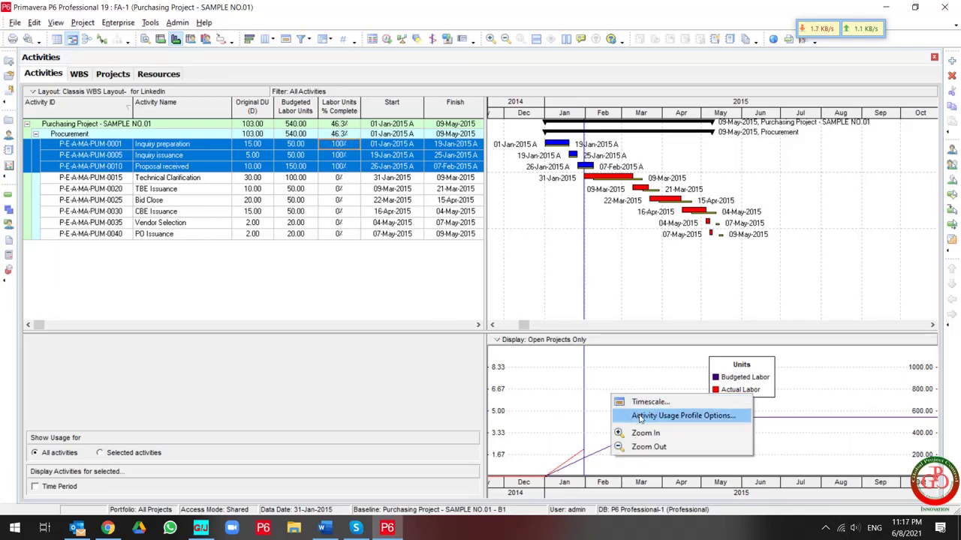
left_click(640, 417)
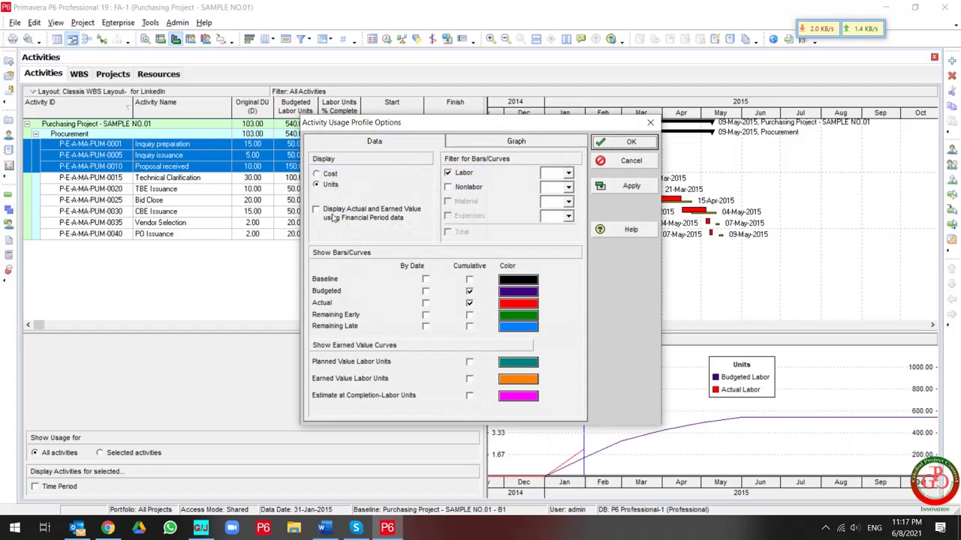
left_click(629, 186)
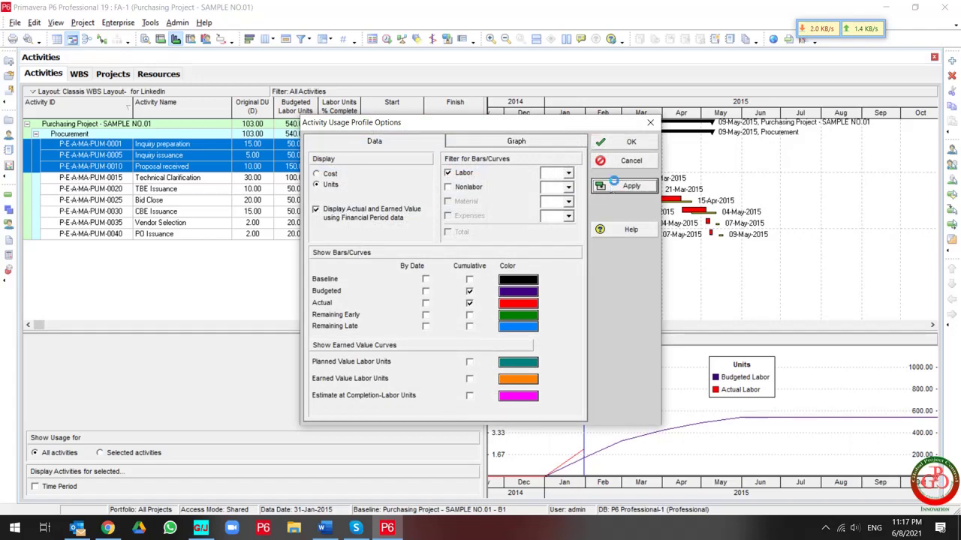
left_click(630, 144)
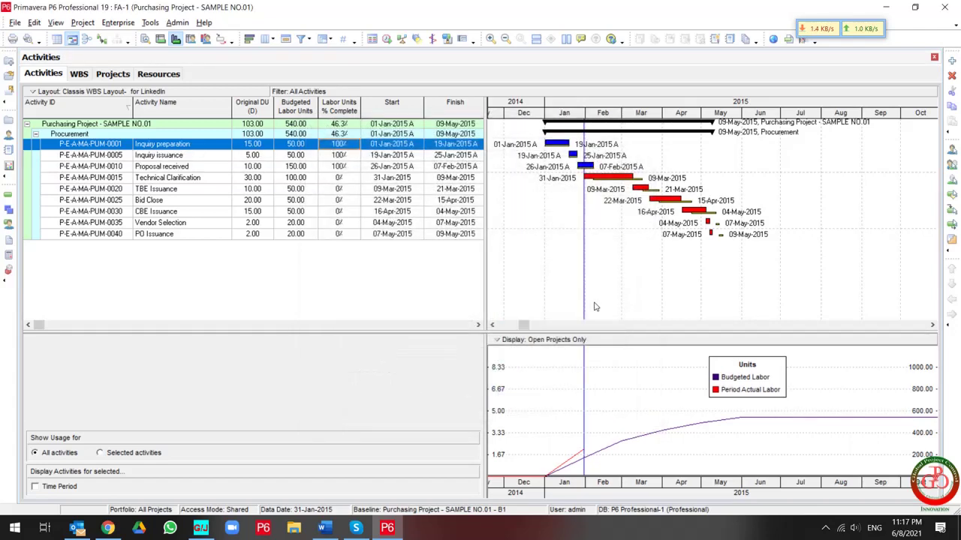
Step: Schedule the project with the current data date advanced to 28-Feb-2015
left_click(387, 38)
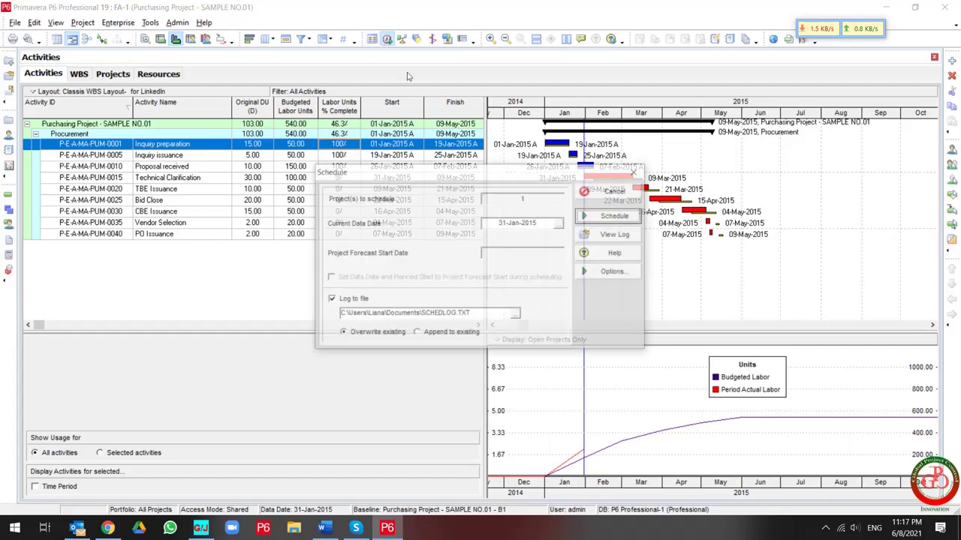
left_click(561, 225)
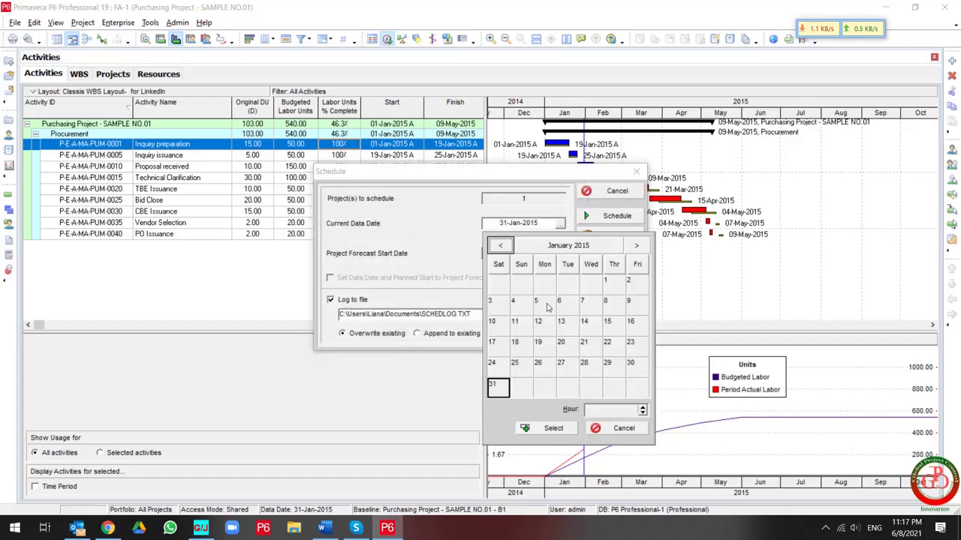
left_click(636, 246)
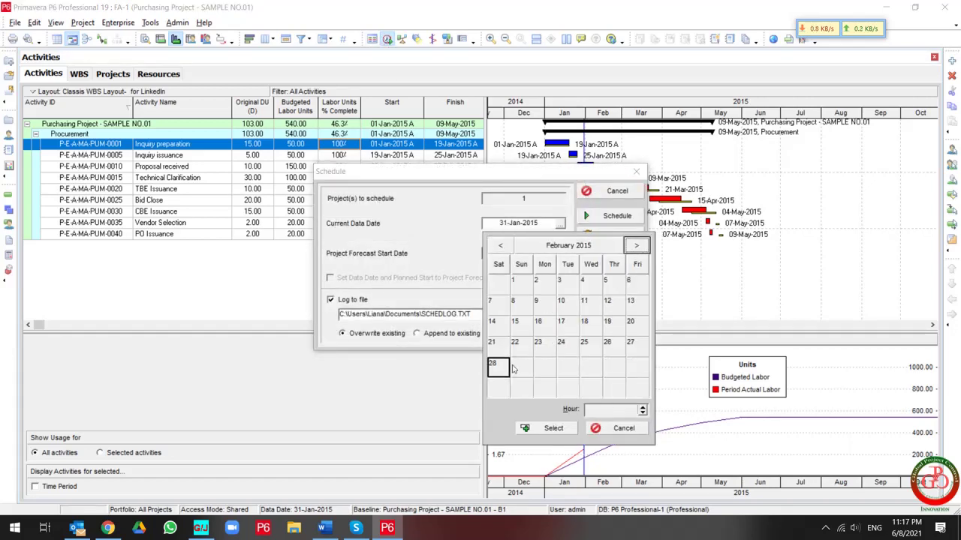
left_click(548, 428)
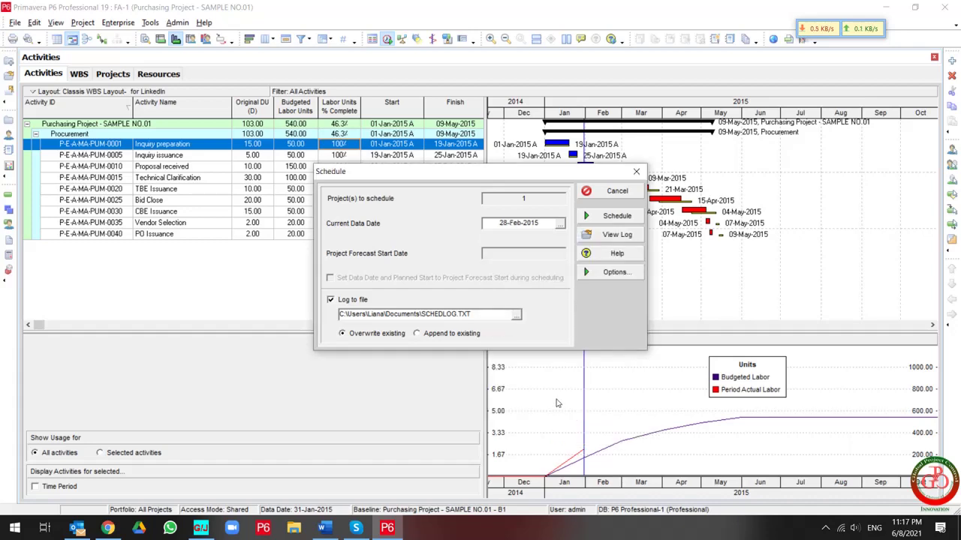
left_click(617, 215)
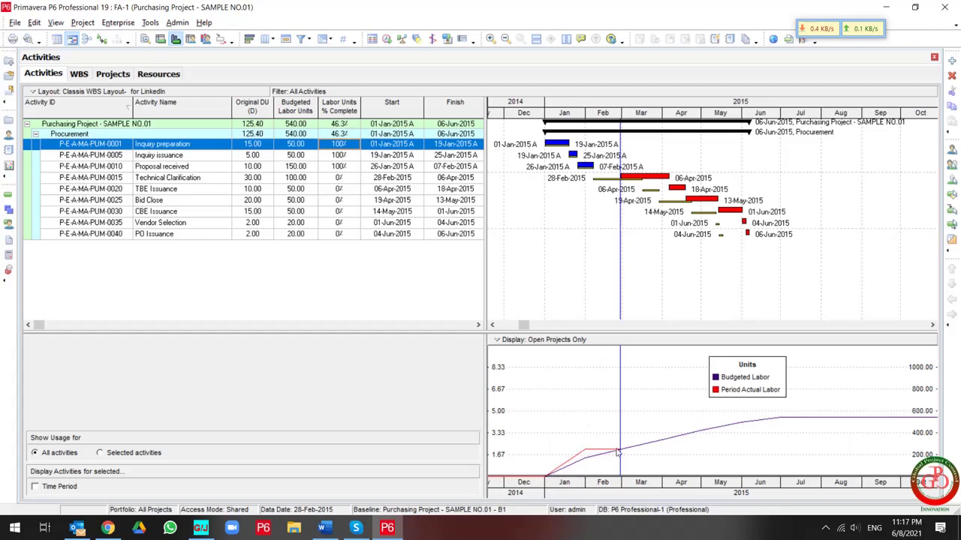
Step: Untick the Financial Period data option in the usage profile options and apply
right_click(558, 377)
left_click(575, 396)
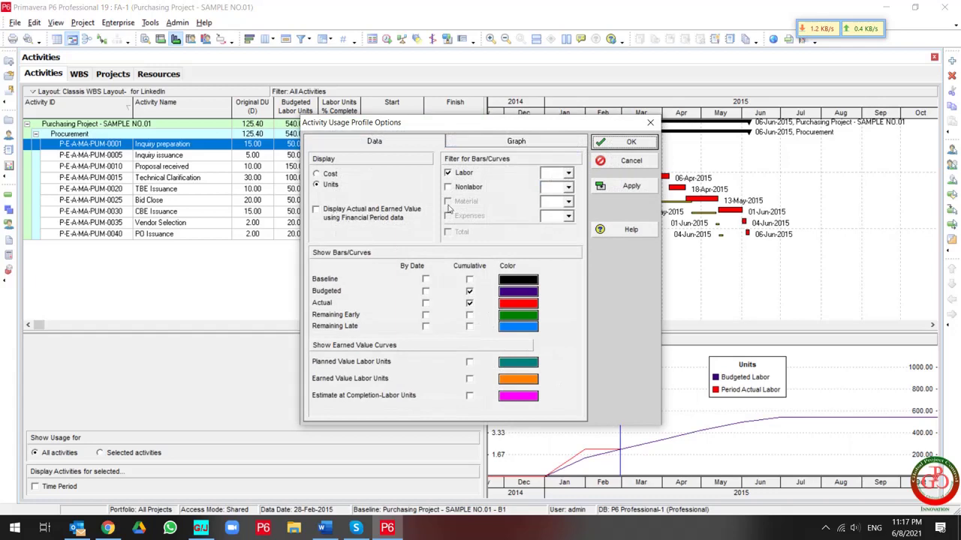
left_click(631, 186)
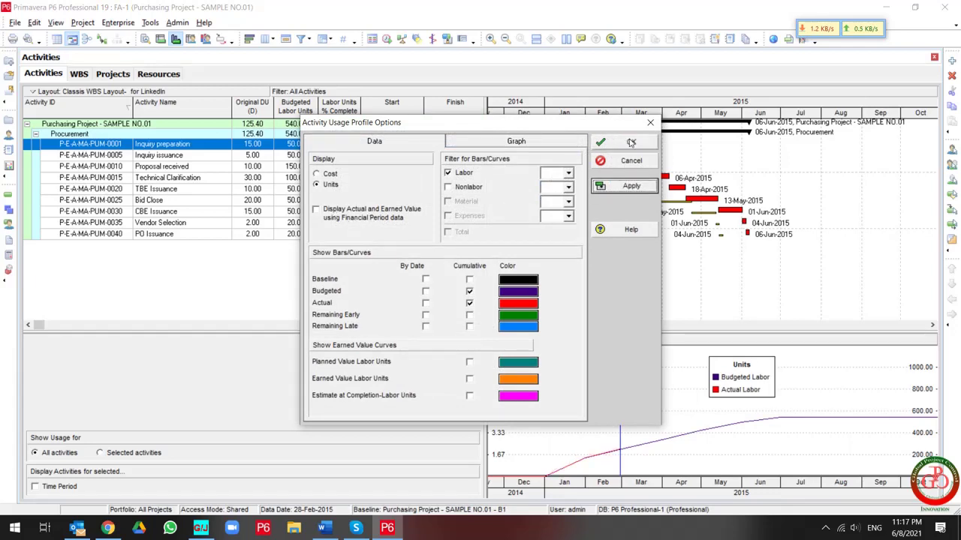
left_click(630, 143)
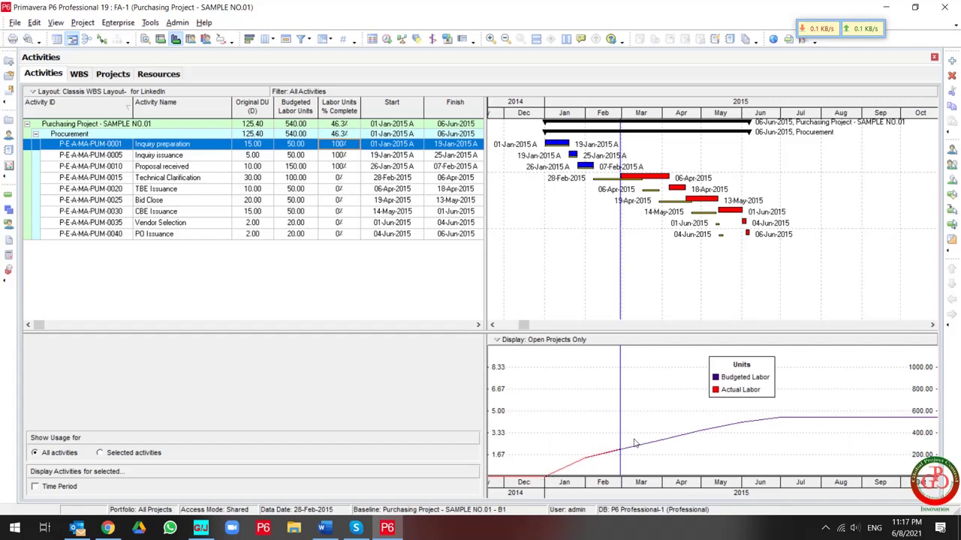
Step: Reschedule from a 01-Feb-2015 data date, moving the project finish to 10-May-2015
left_click(386, 38)
left_click(559, 224)
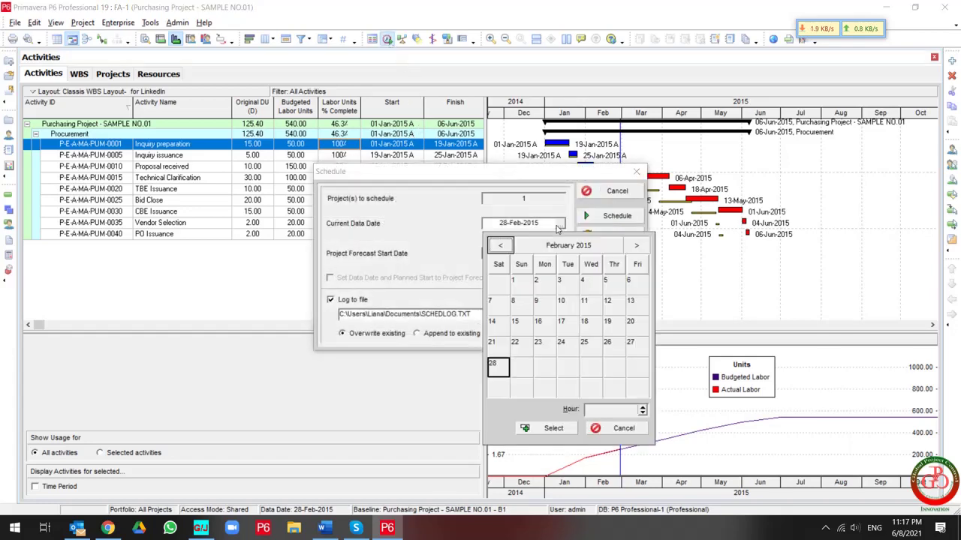
left_click(521, 283)
left_click(550, 428)
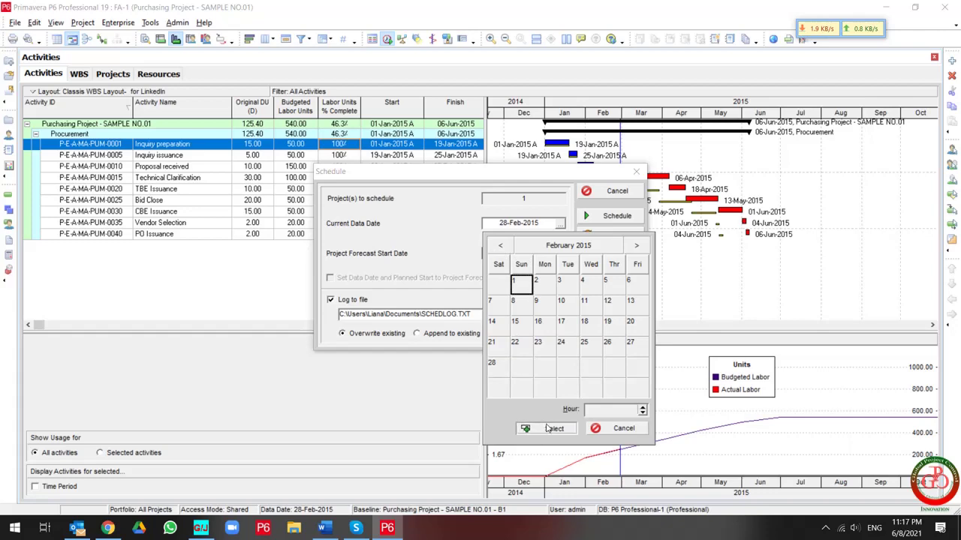
left_click(612, 216)
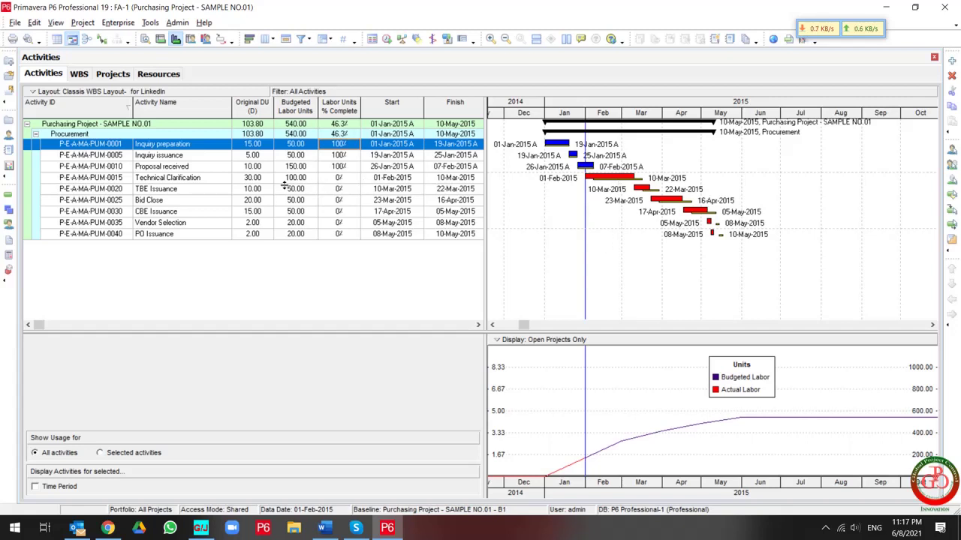
Step: Mark Technical Clarification as started, 100% units complete and finished in its Status details
left_click(600, 179)
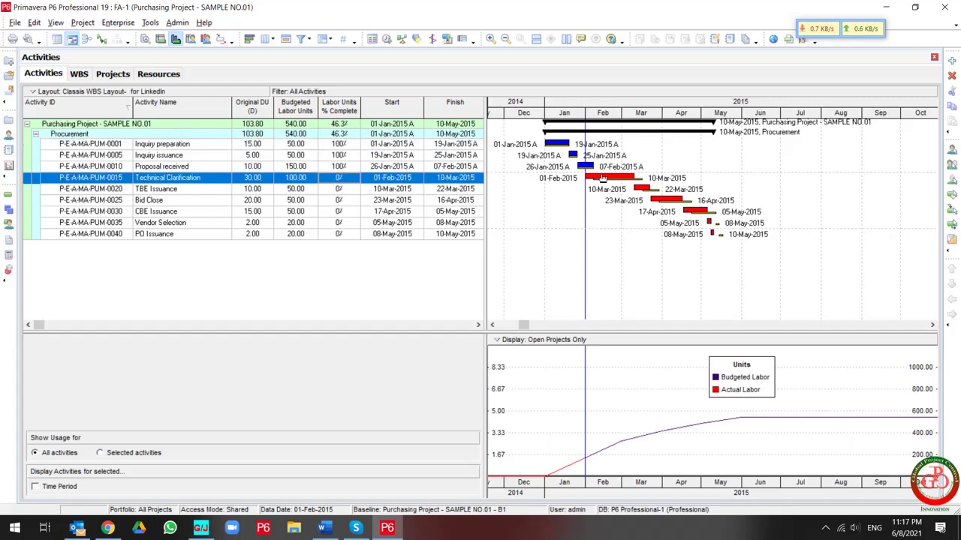
left_click(184, 180)
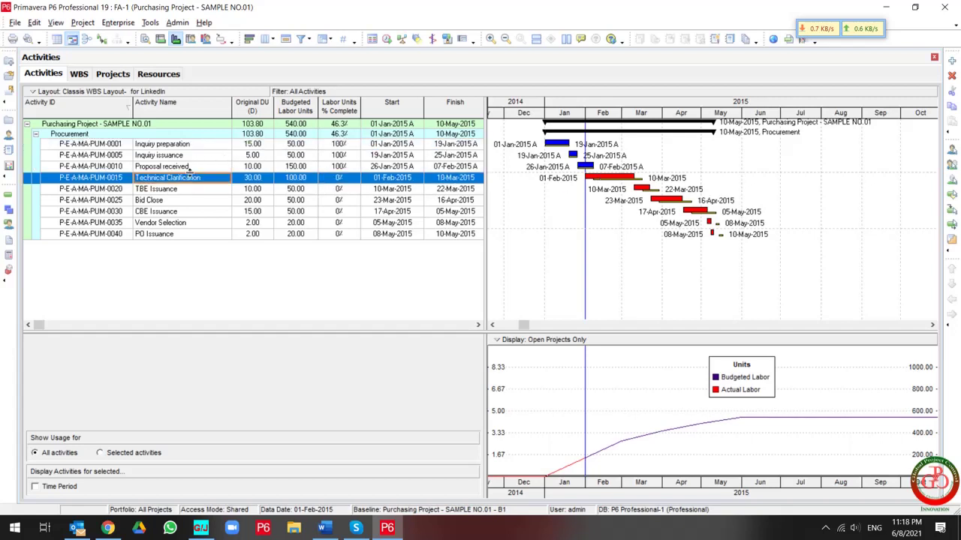
left_click(145, 39)
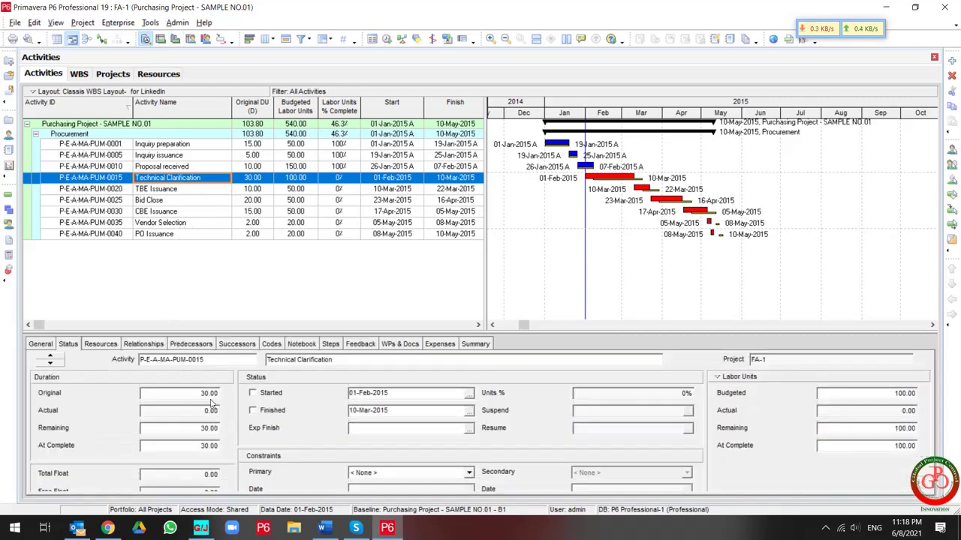
left_click(269, 393)
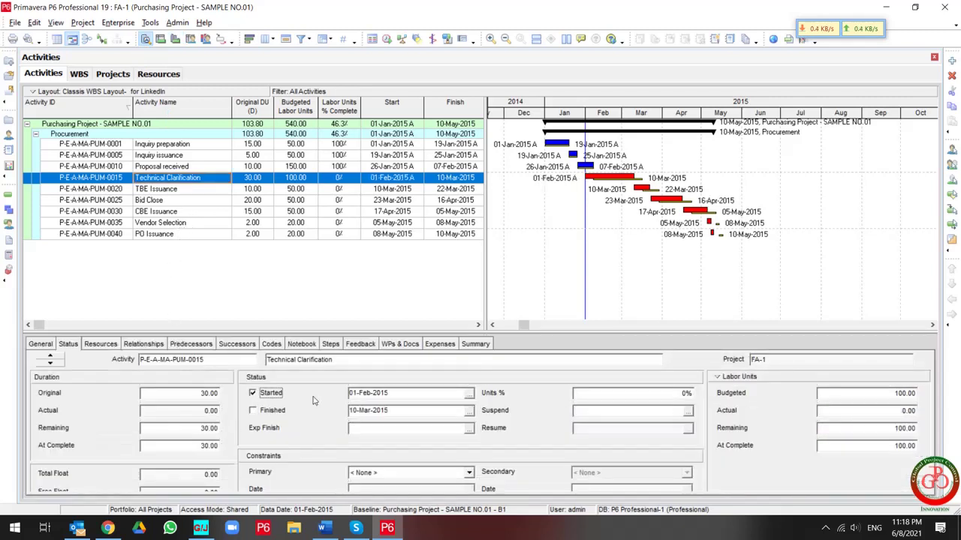
left_click(599, 391)
type("100")
key("Return")
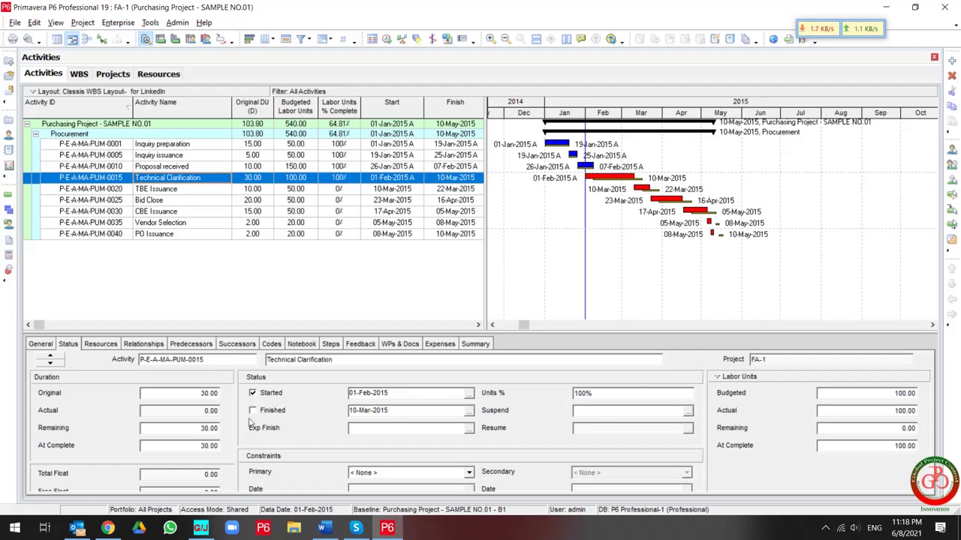
left_click(270, 411)
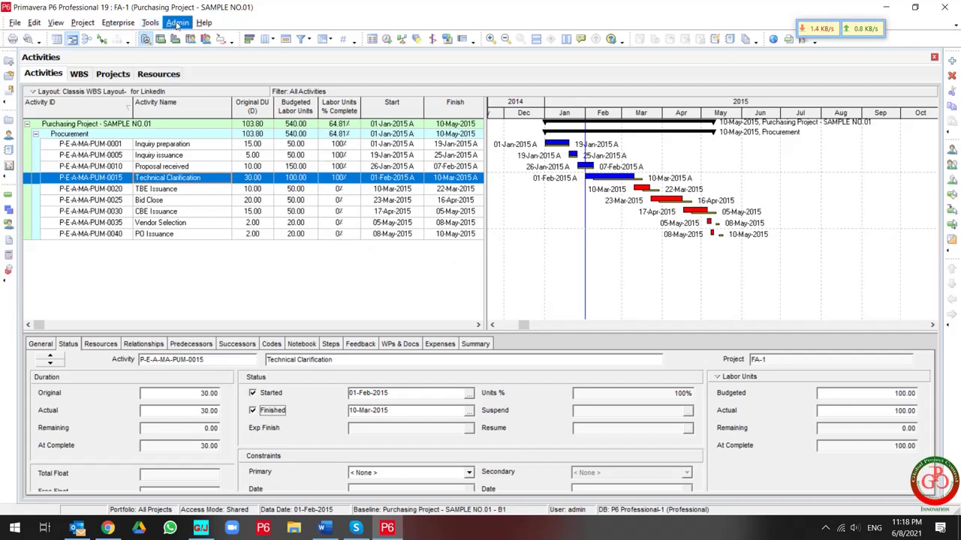
left_click(151, 24)
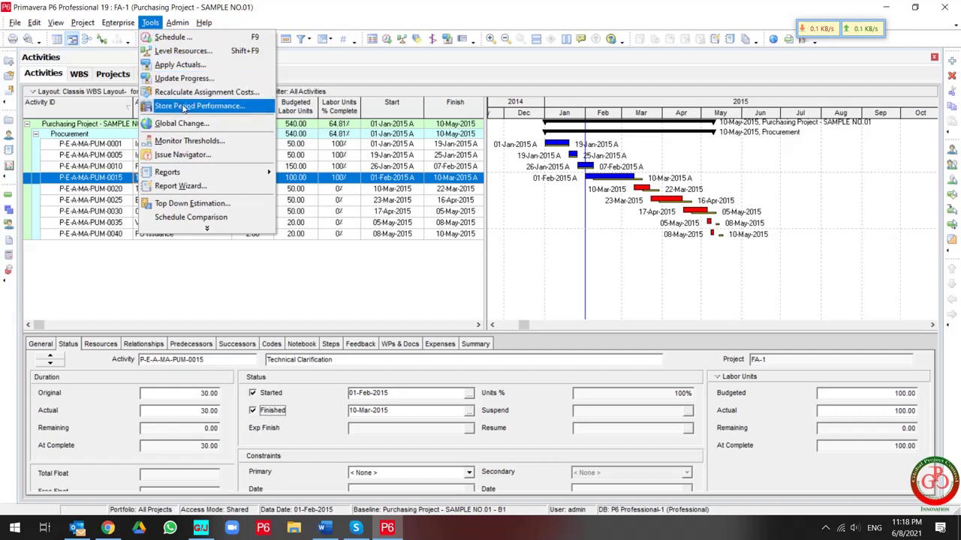
Step: Store period performance for project FA-1 into the 2015-02-01 financial period
left_click(201, 109)
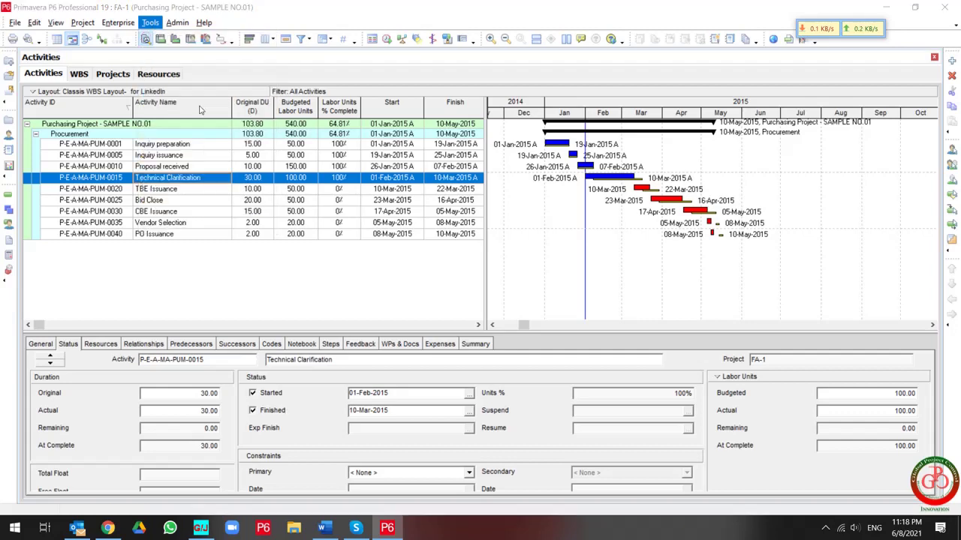
left_click(469, 220)
left_click(491, 218)
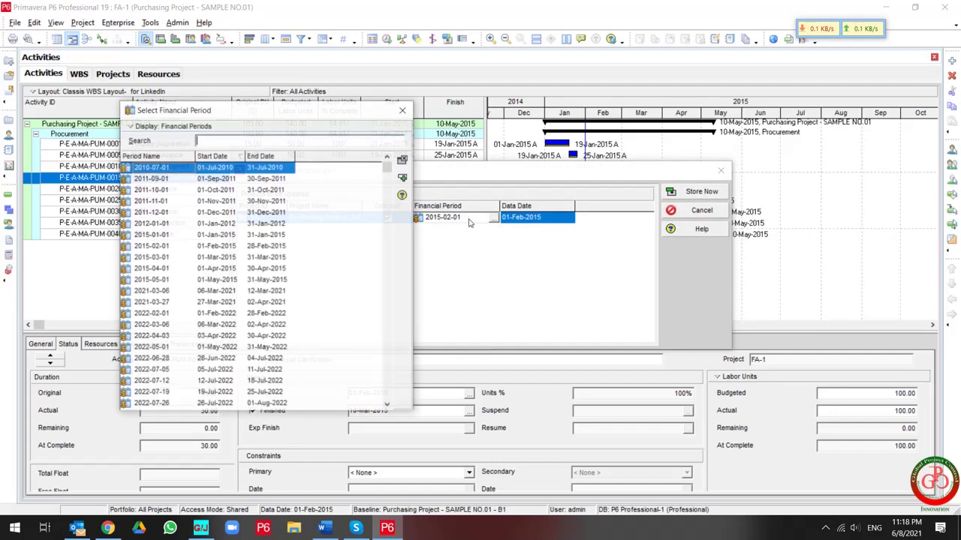
left_click(161, 203)
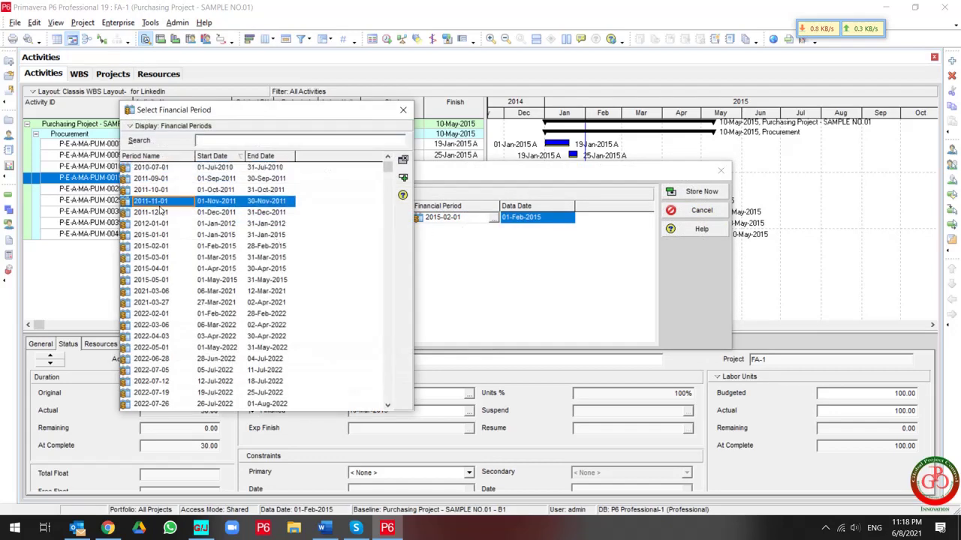
left_click(176, 248)
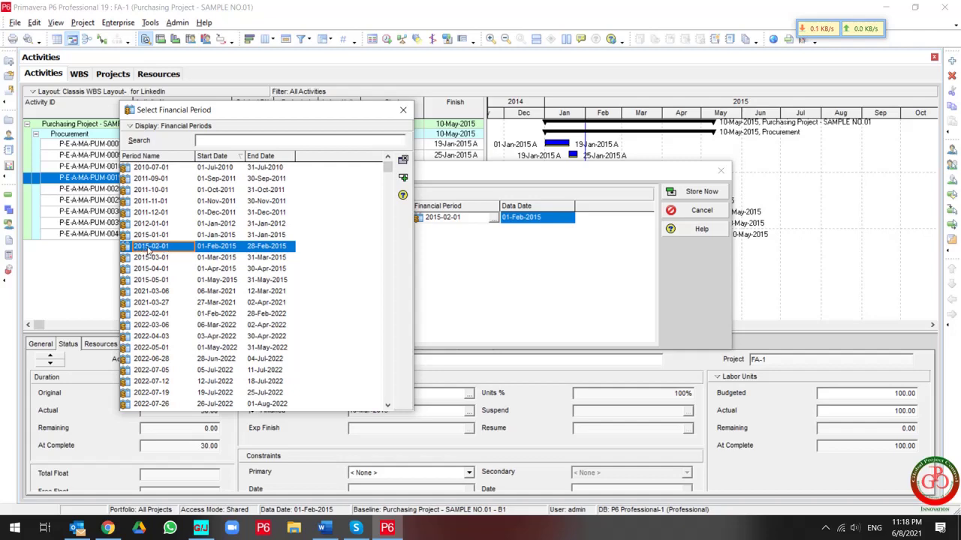
left_click(403, 178)
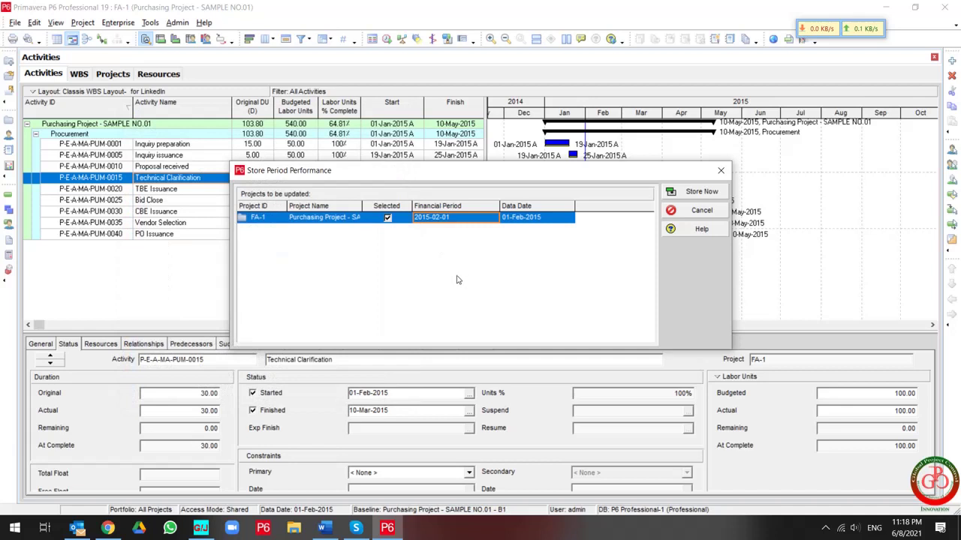
left_click(700, 193)
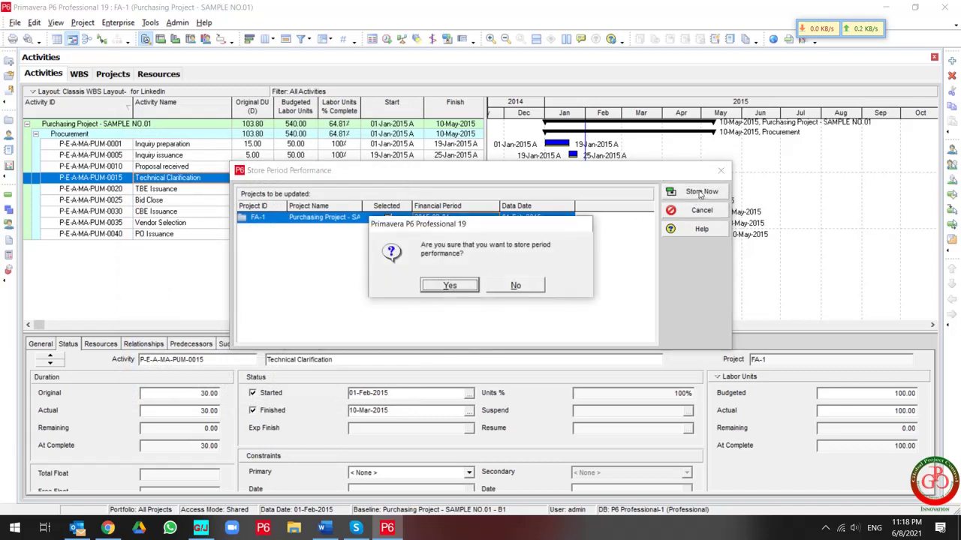
left_click(450, 286)
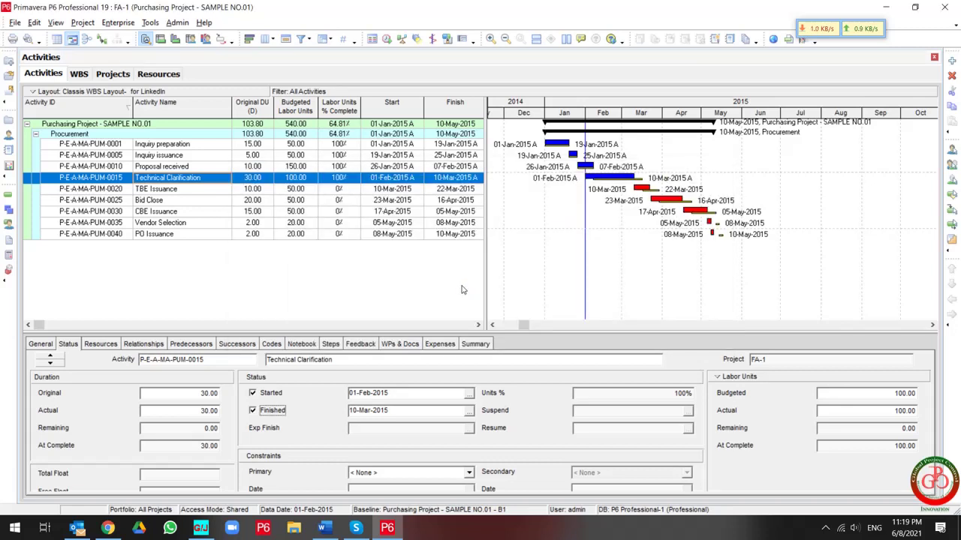
Step: Mark TBE Issuance as started, 100% units complete and finished
left_click(354, 191)
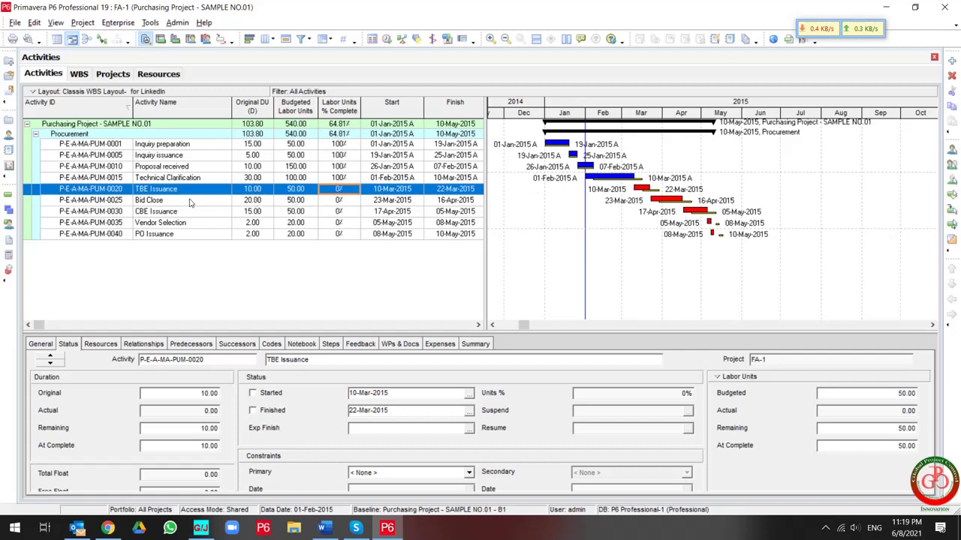
left_click(253, 392)
left_click(593, 392)
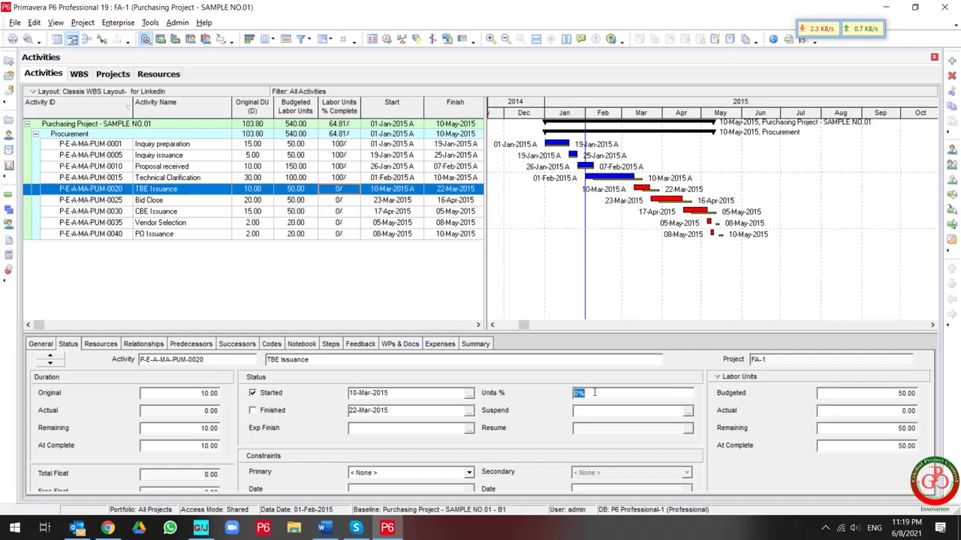
type("100")
key("Return")
left_click(271, 410)
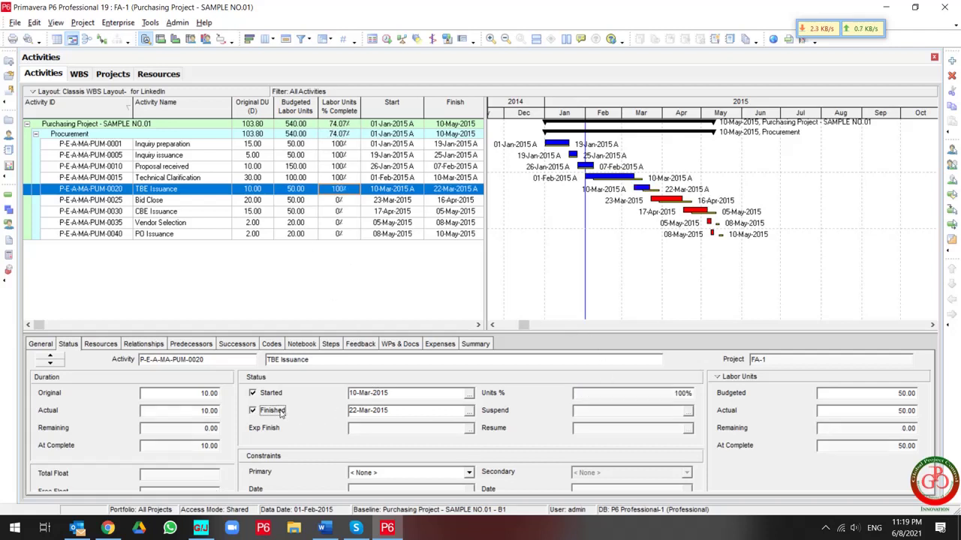
Step: Mark Bid Close as started with 50% units complete
left_click(669, 201)
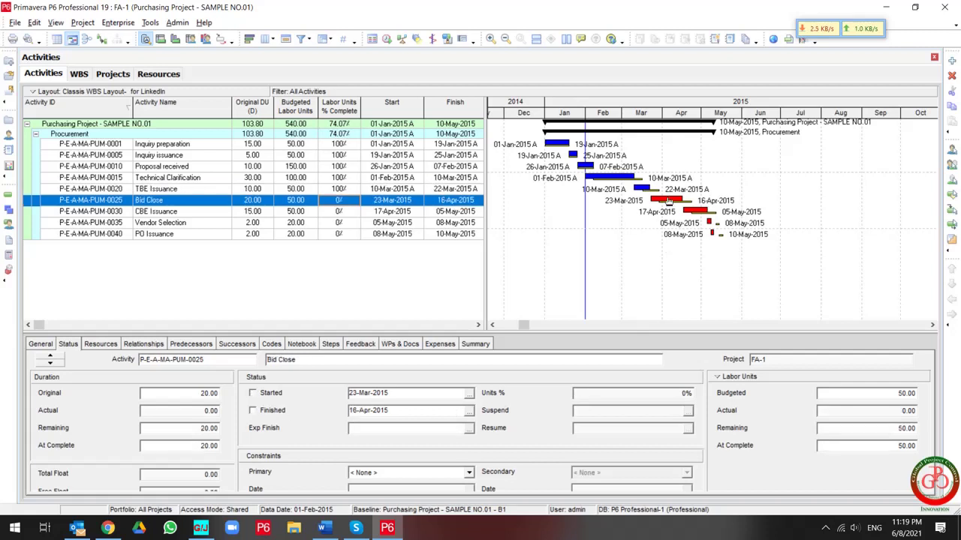
left_click(253, 393)
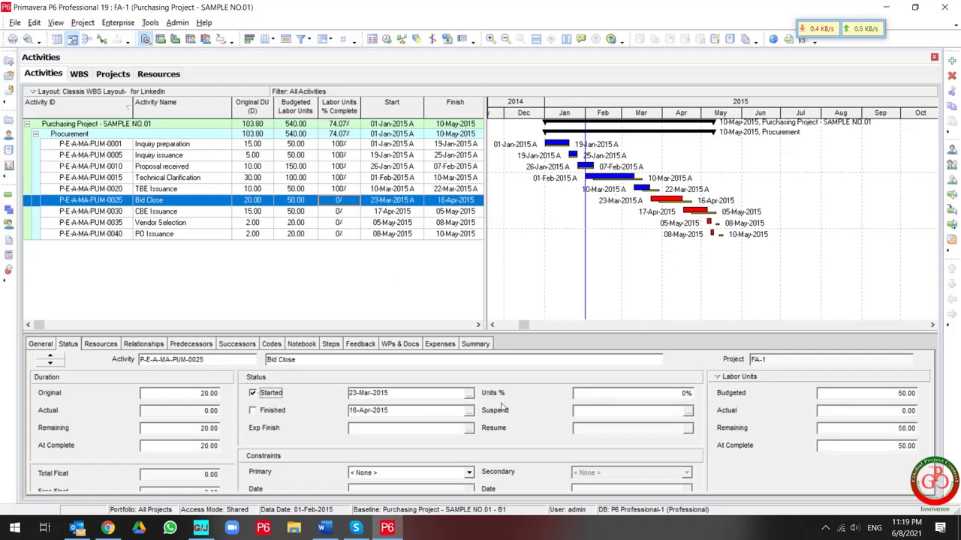
left_click(614, 390)
type("5")
key("Return")
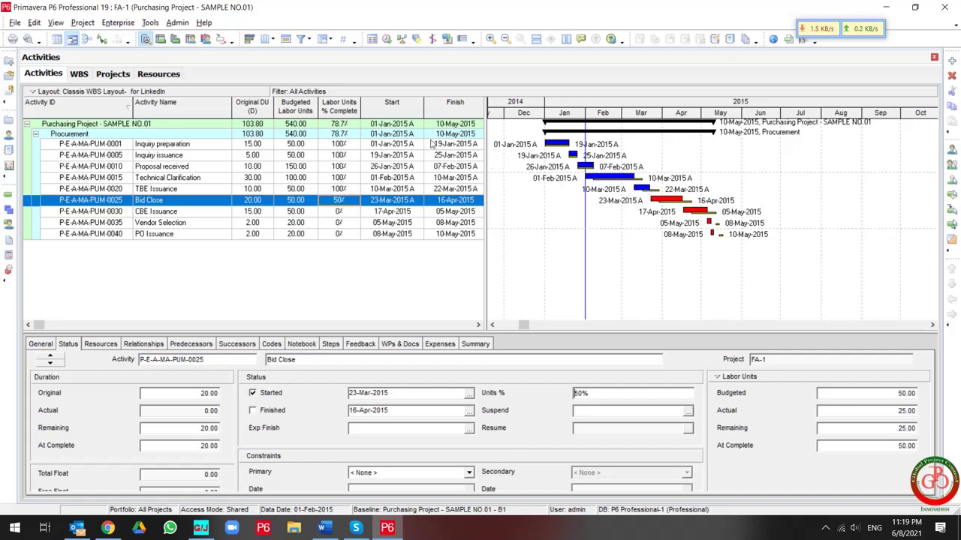
Step: Reschedule the project with the data date moved forward to 31-Mar-2015
left_click(387, 39)
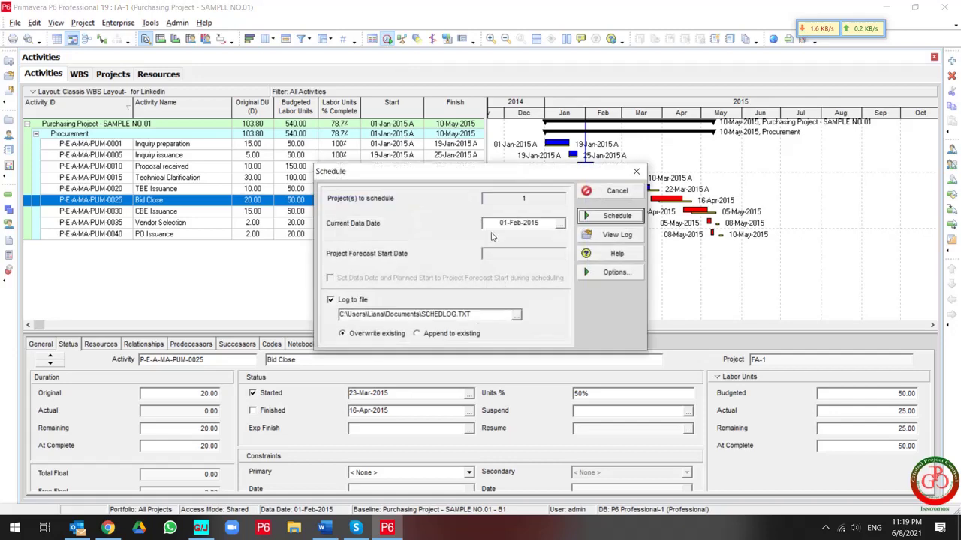
left_click(559, 225)
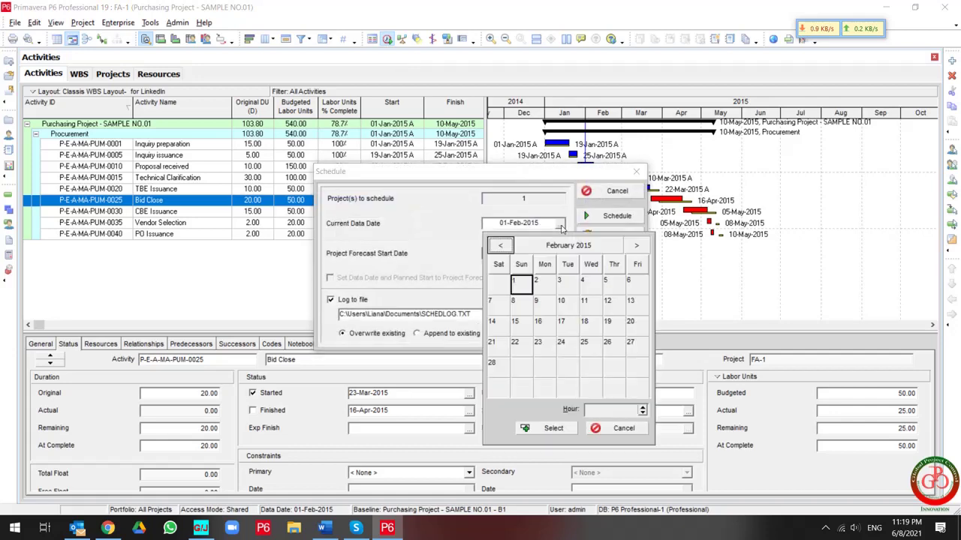
left_click(636, 245)
left_click(561, 363)
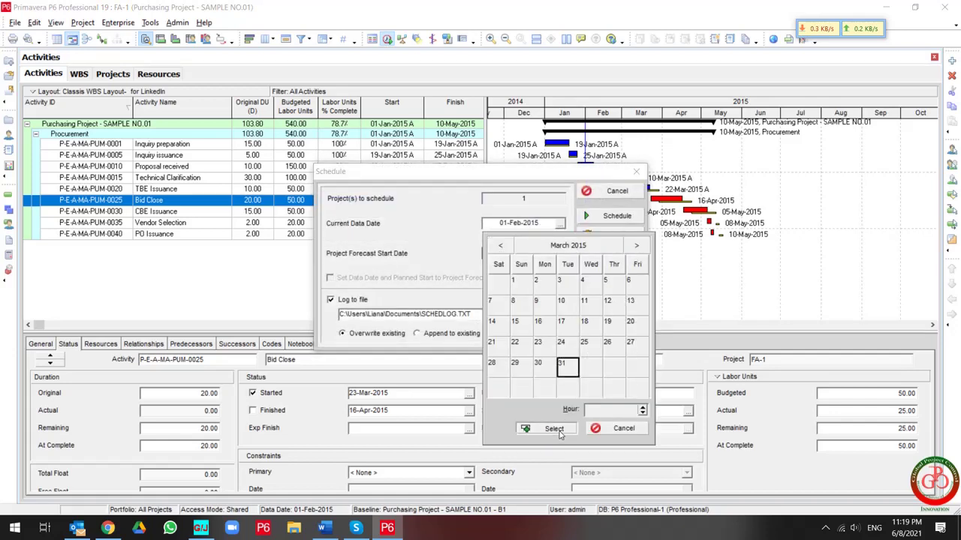
left_click(555, 428)
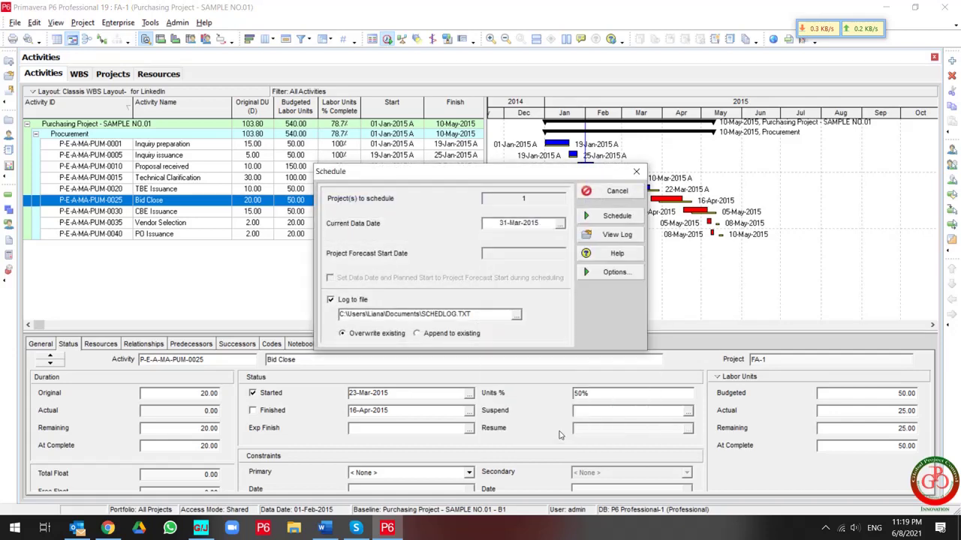
left_click(610, 217)
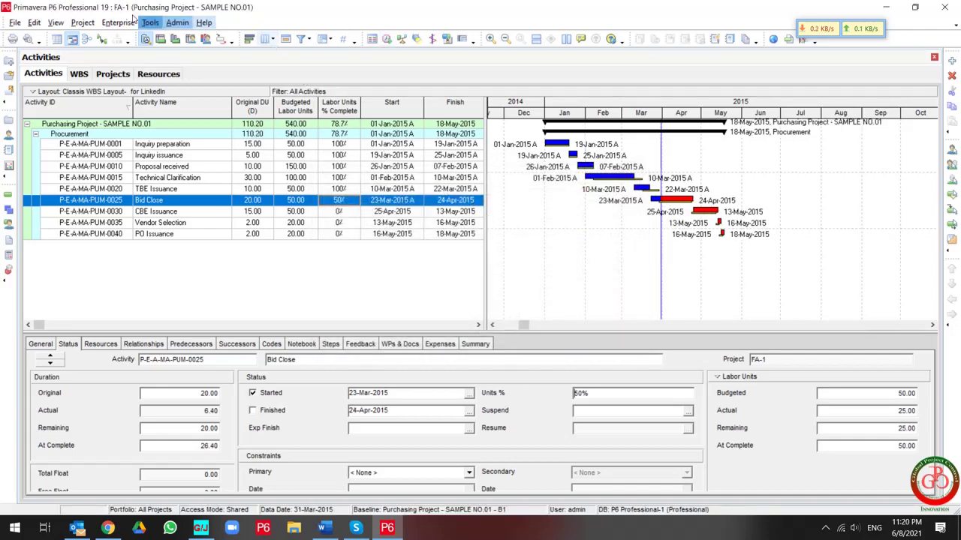
Step: Store period performance into the 2015-03-01 financial period and confirm
left_click(151, 22)
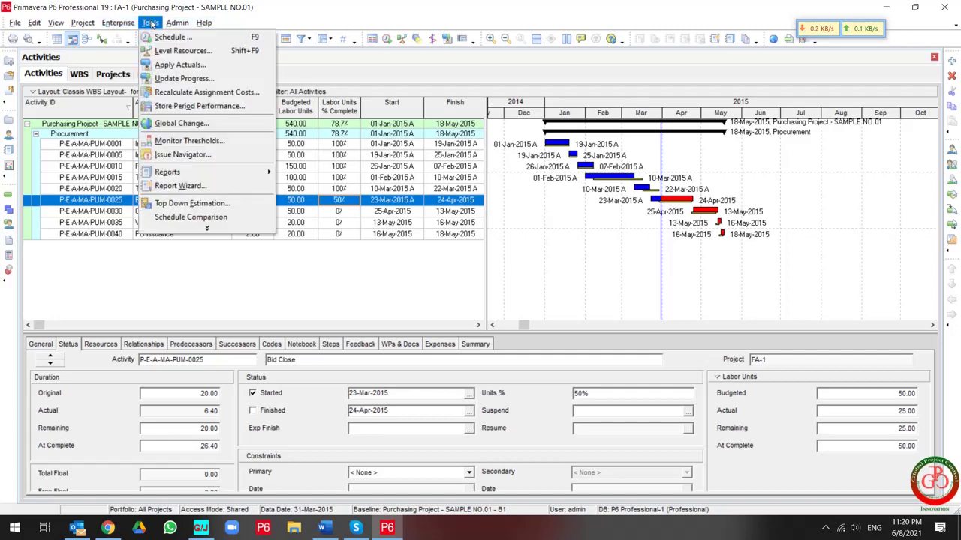
left_click(172, 106)
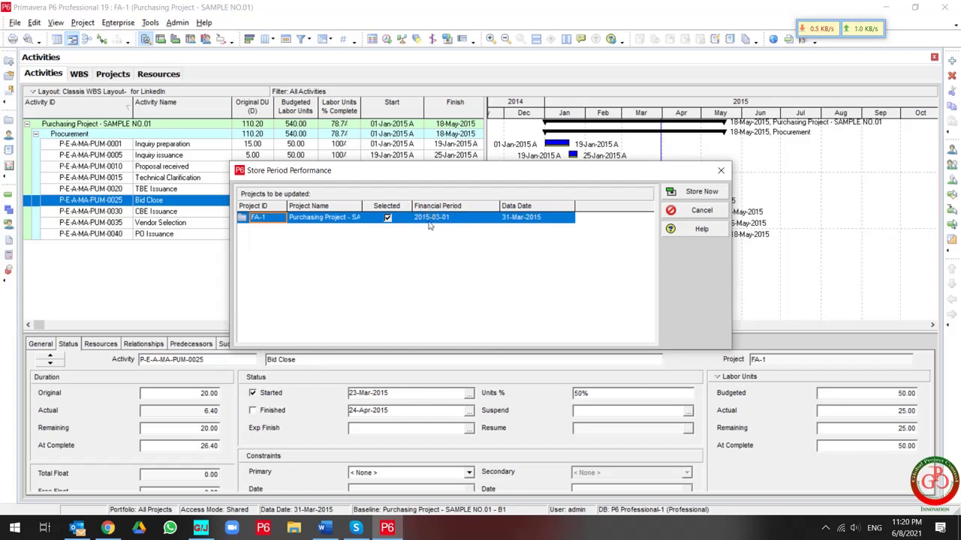
left_click(691, 193)
left_click(448, 286)
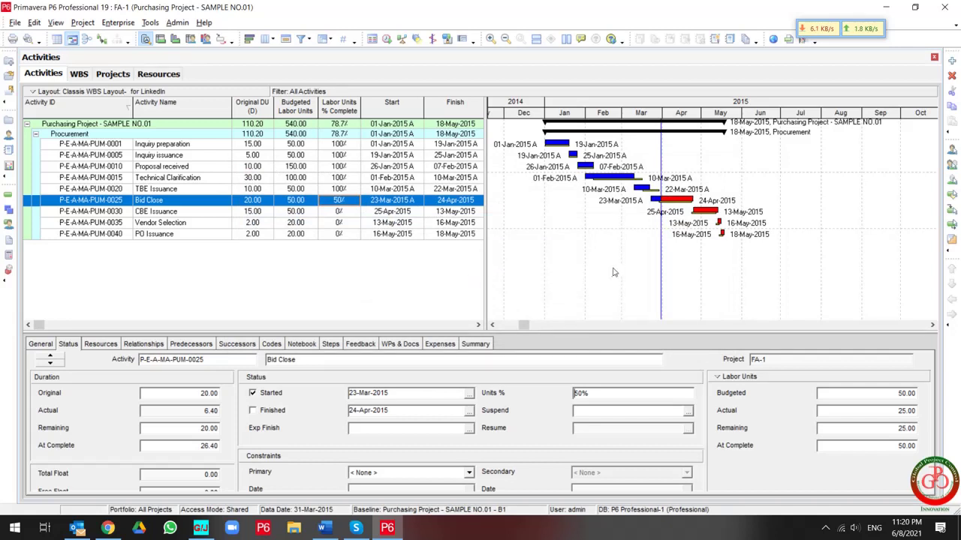
Step: Show the Activity Usage Profile with actual labor plotted from stored financial period data
left_click(174, 39)
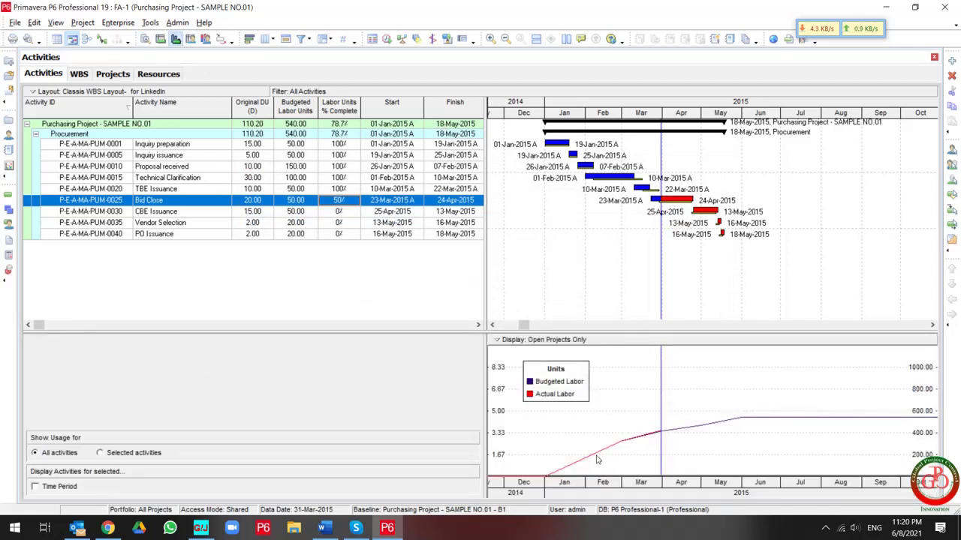
left_click_drag(550, 384, 748, 384)
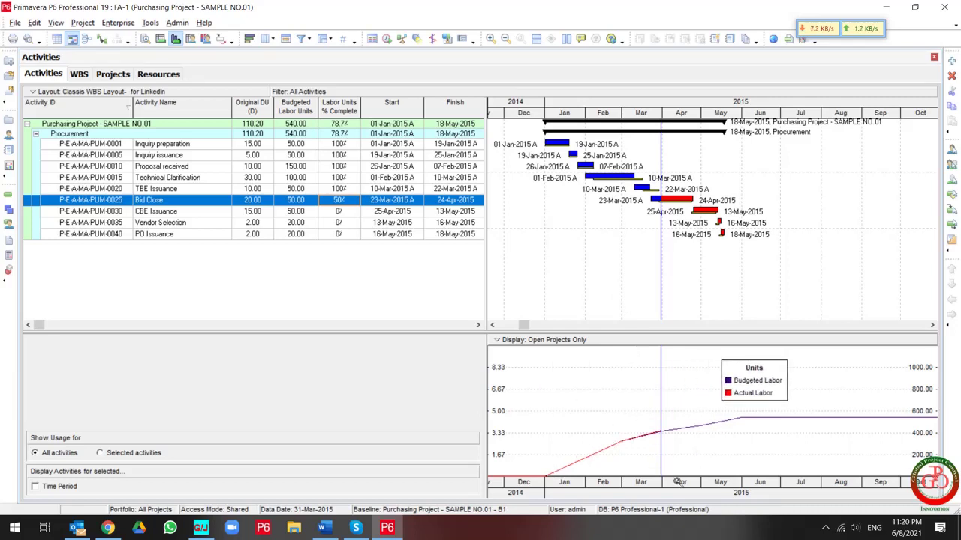
right_click(592, 367)
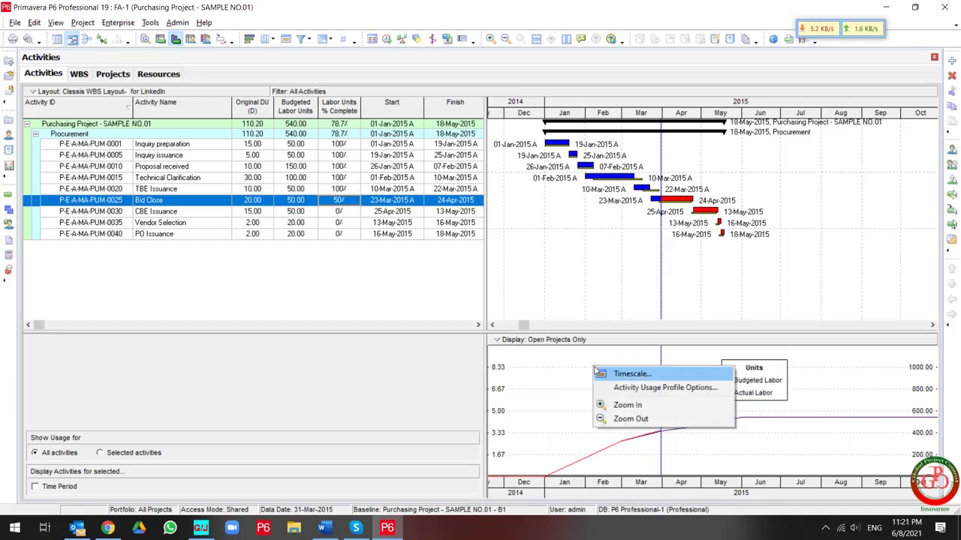
left_click(612, 388)
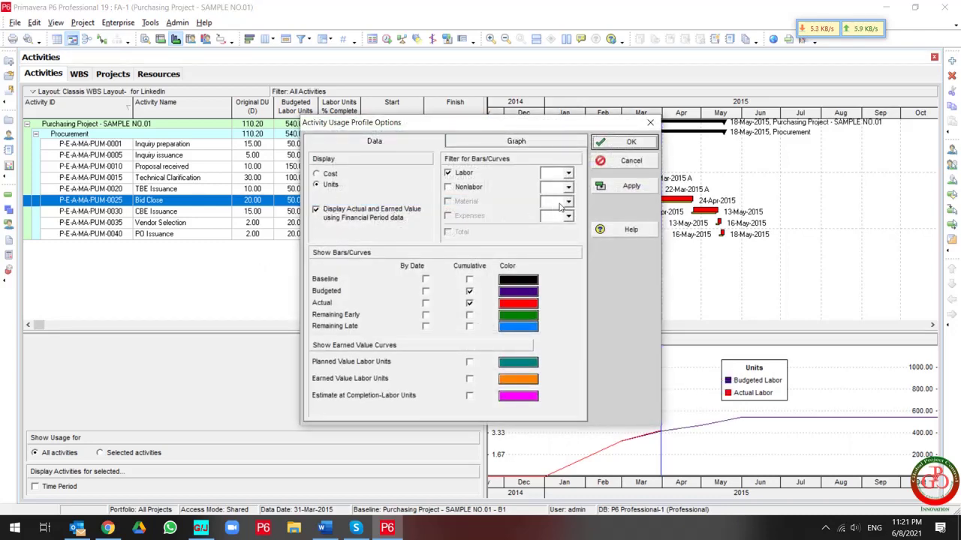
left_click(630, 187)
left_click(631, 144)
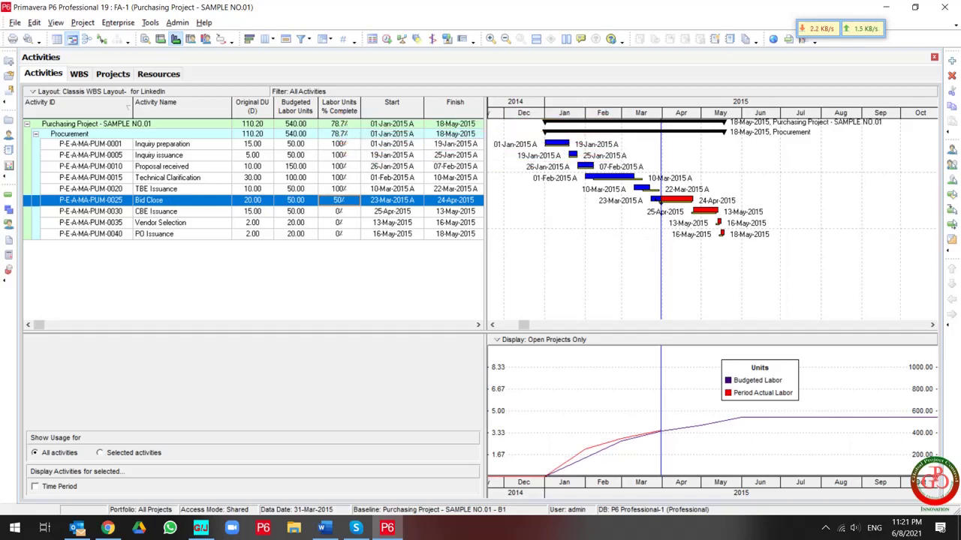
Step: Reset Bid Close's labor units percent complete to 0%
left_click(347, 204)
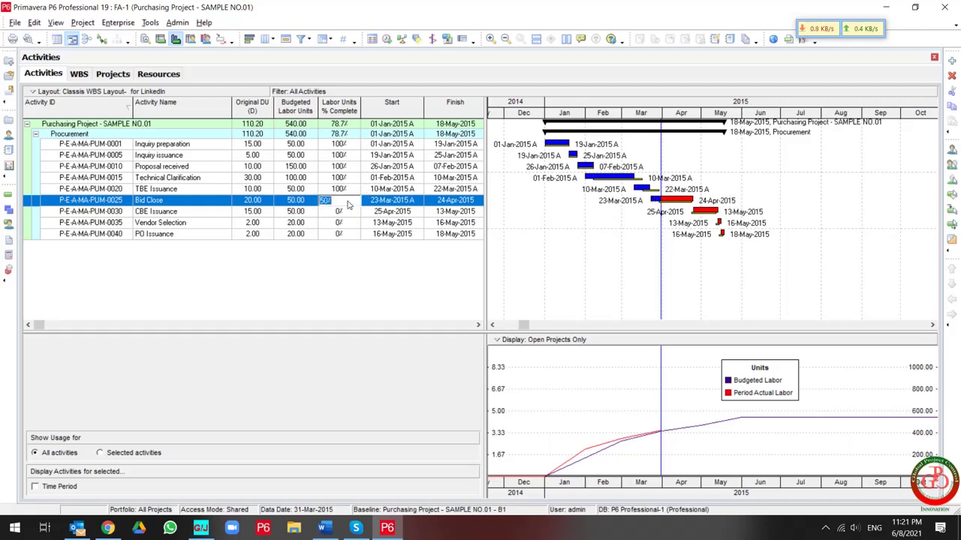
type("0")
key("Return")
Step: Reopen TBE Issuance as unfinished with 0% labor units complete
left_click(351, 192)
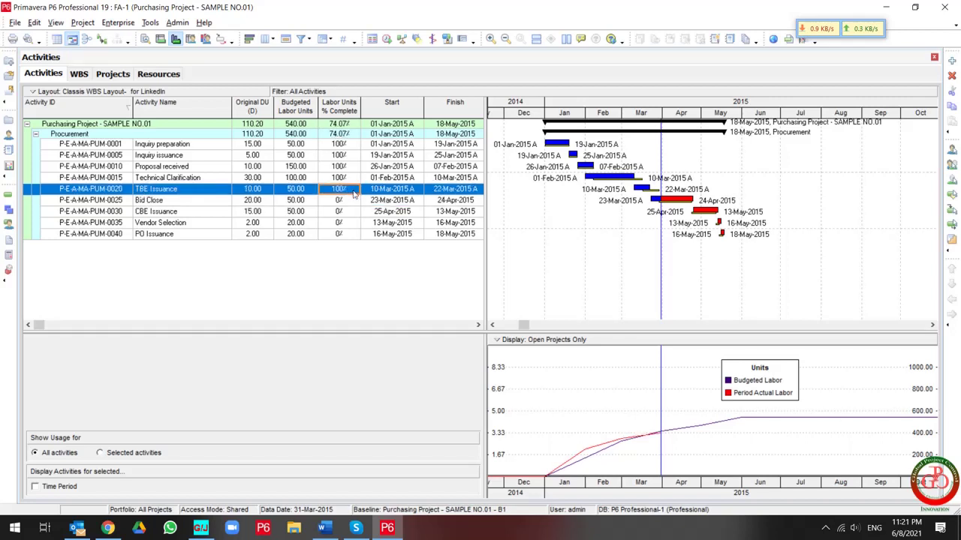
left_click(146, 39)
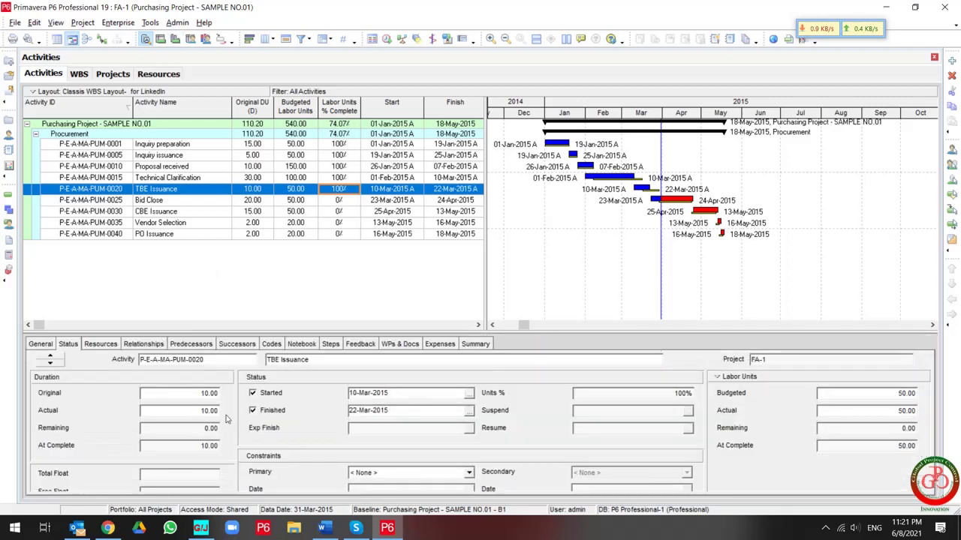
left_click(253, 410)
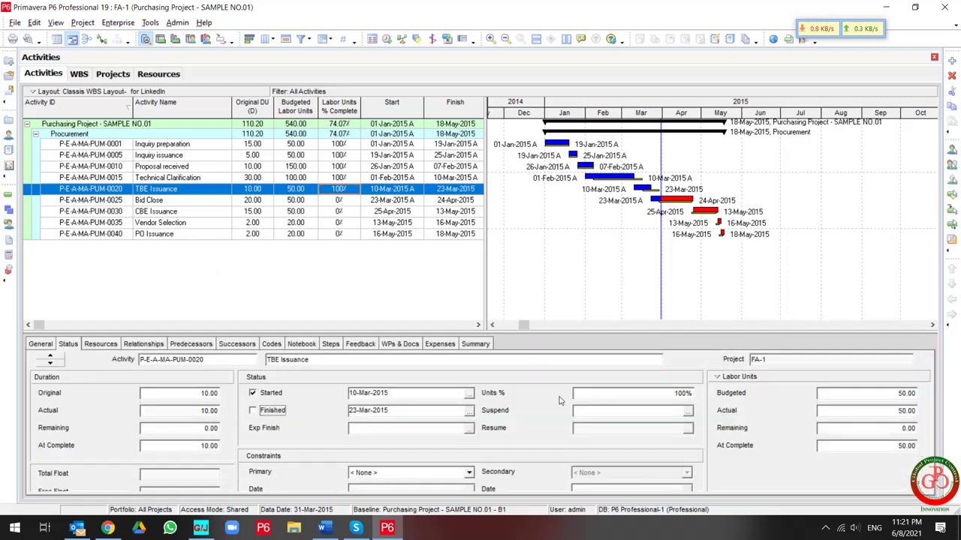
left_click(608, 392)
type("0")
key("Return")
Step: Store period performance into the 2015-03-01 financial period and confirm
left_click(150, 24)
left_click(174, 107)
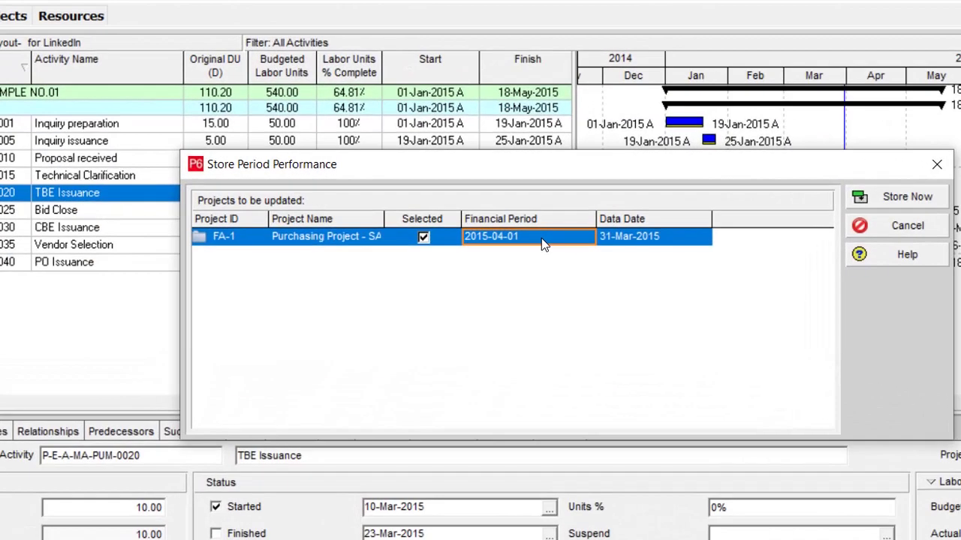
left_click(466, 220)
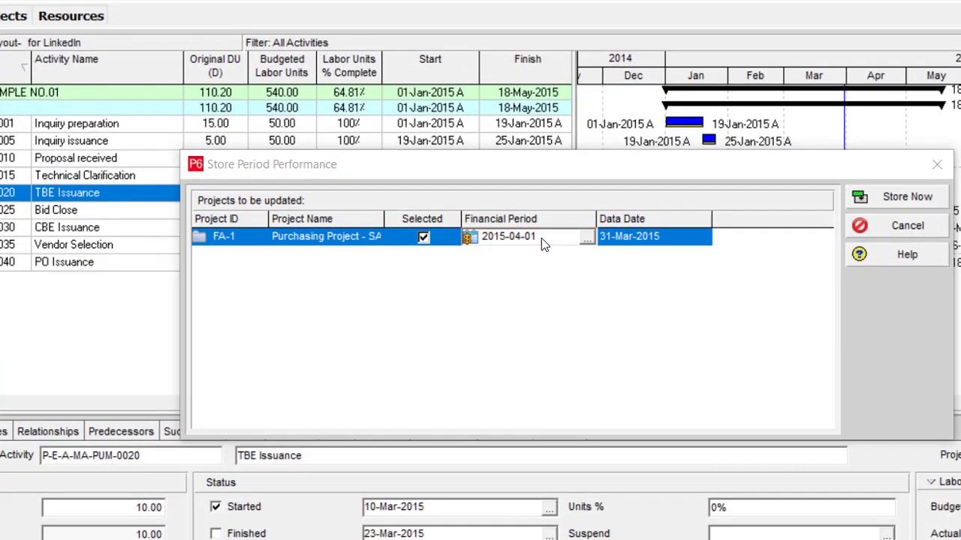
double_click(543, 241)
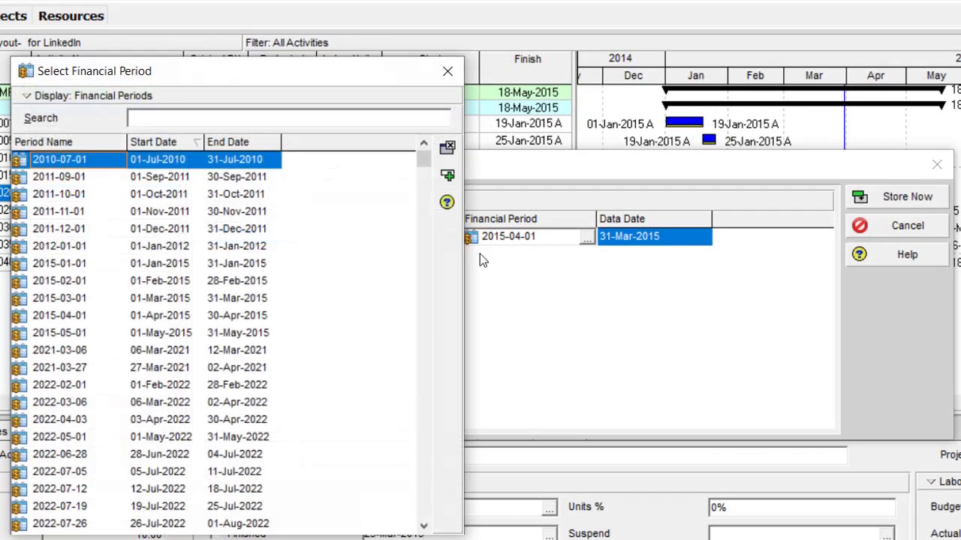
left_click(92, 299)
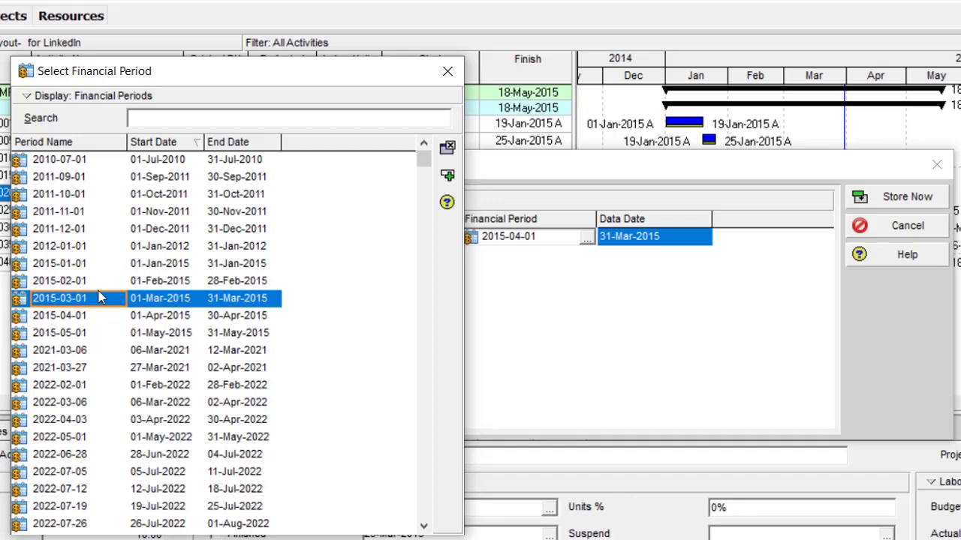
left_click(449, 178)
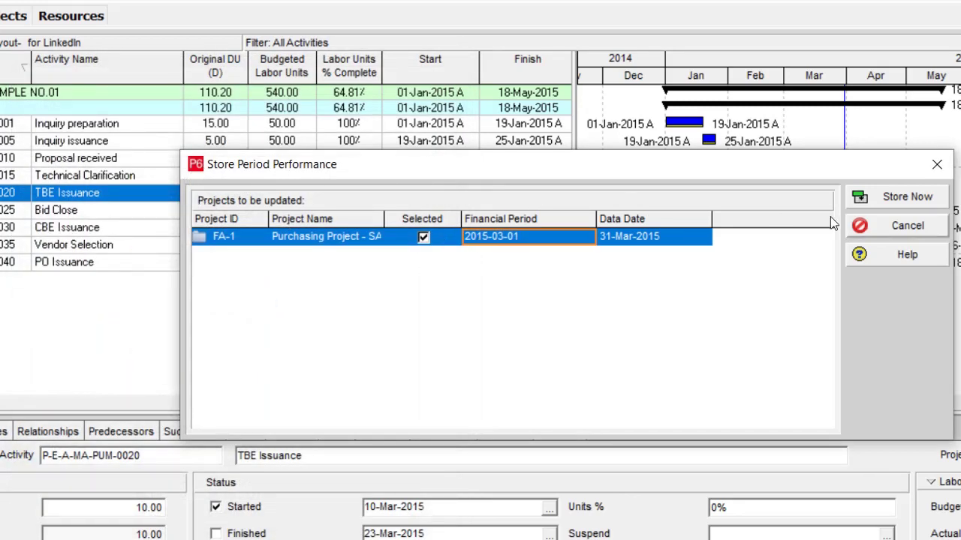
left_click(912, 198)
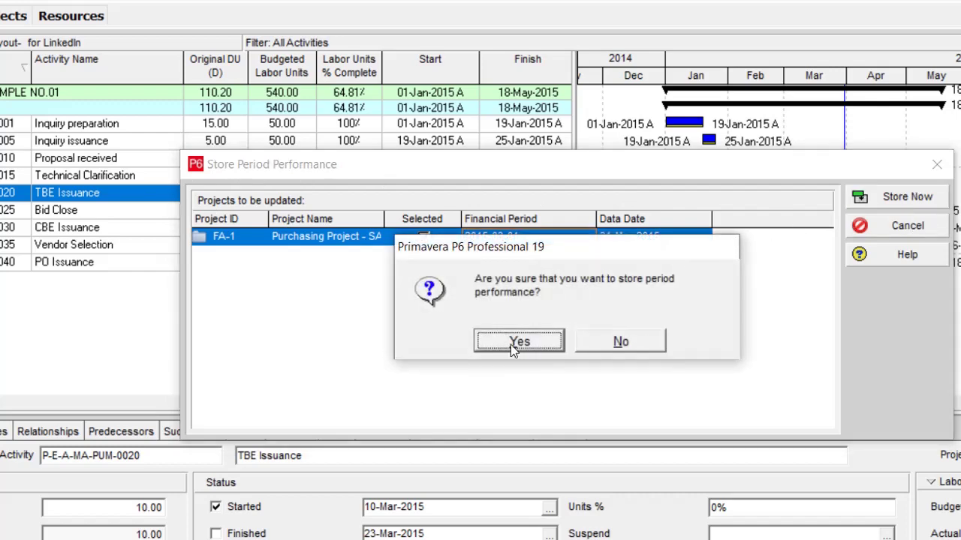
left_click(518, 341)
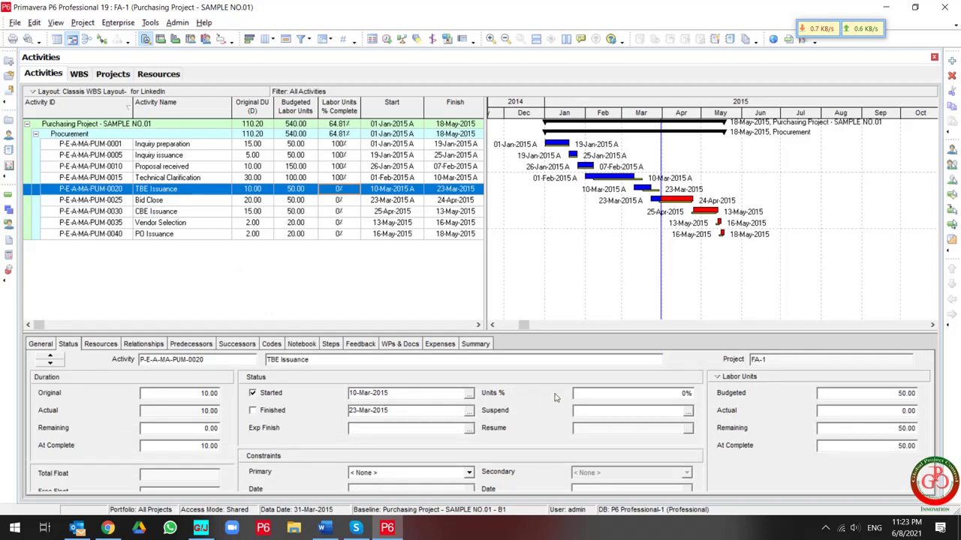
Step: Set TBE Issuance to 100% labor units and mark it finished
left_click(606, 394)
type("1")
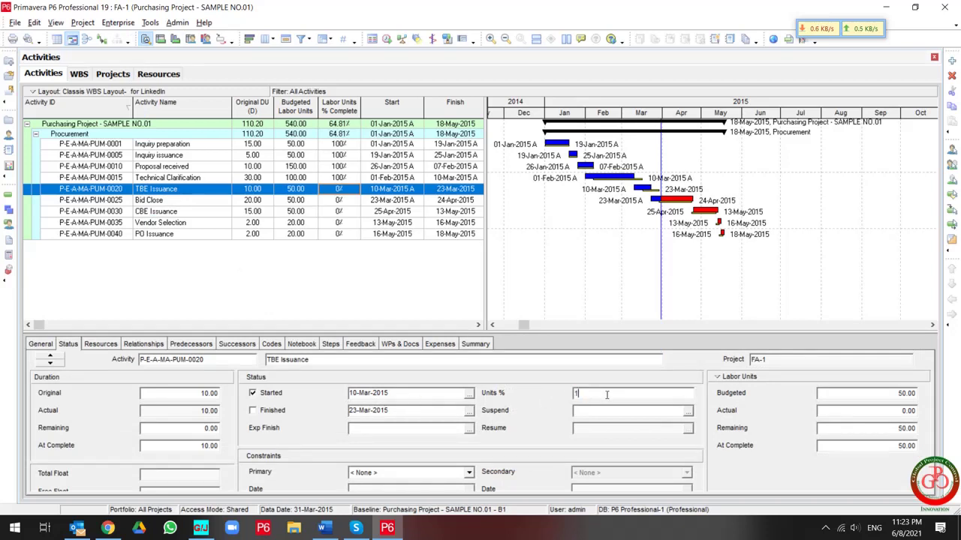
type("00")
key("Return")
left_click(273, 411)
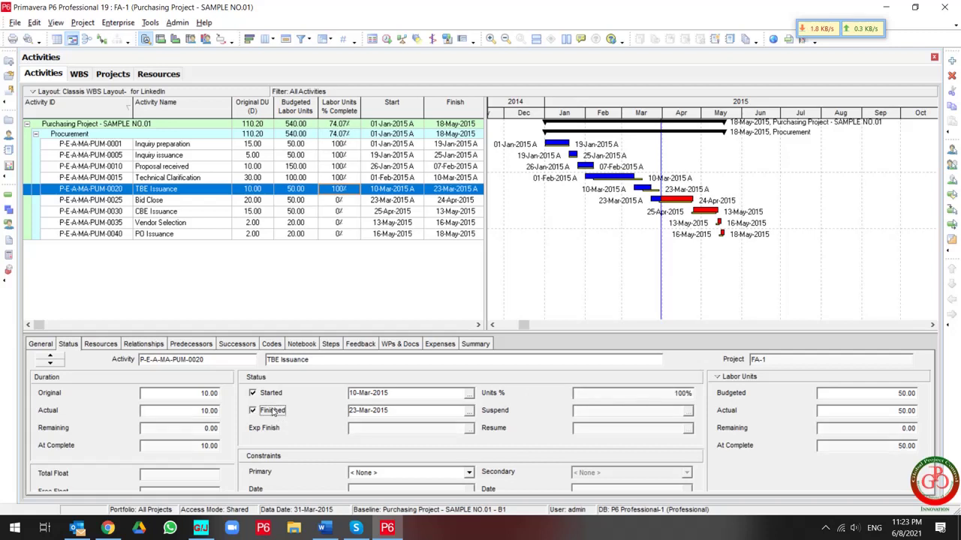
Step: Set Bid Close to 80% labor units complete
left_click(216, 201)
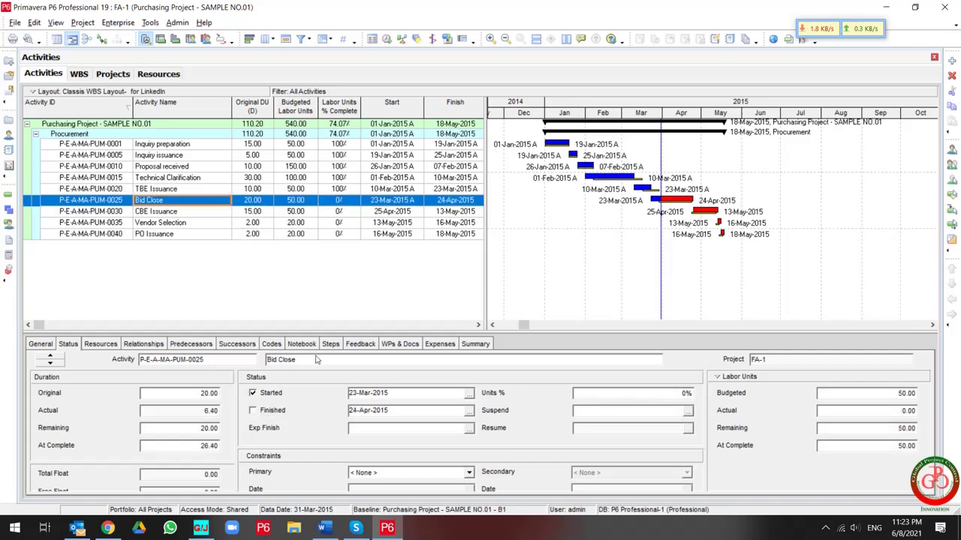
left_click(602, 393)
type("8")
key("Return")
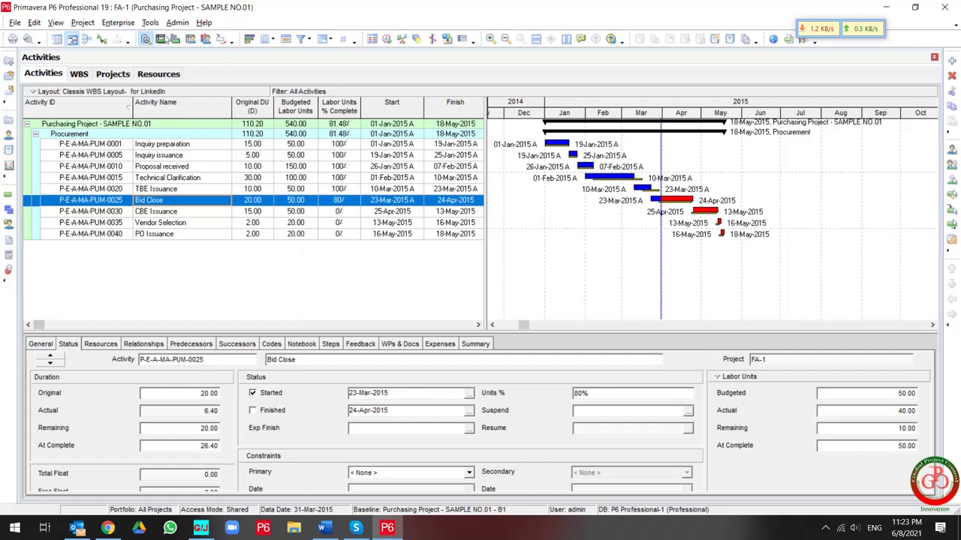
Step: Display the Activity Usage Profile chart of budgeted versus period actual labor
left_click(151, 22)
left_click(151, 22)
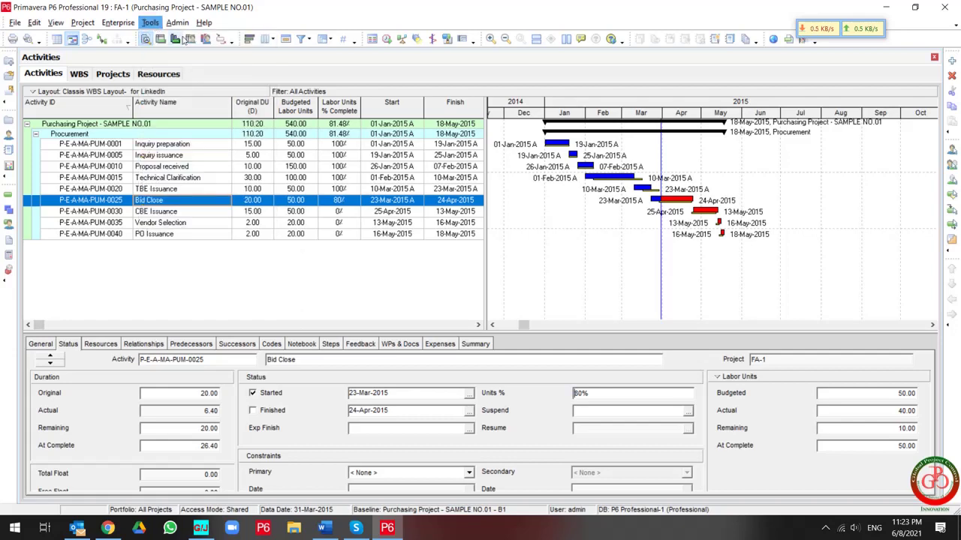
left_click(176, 39)
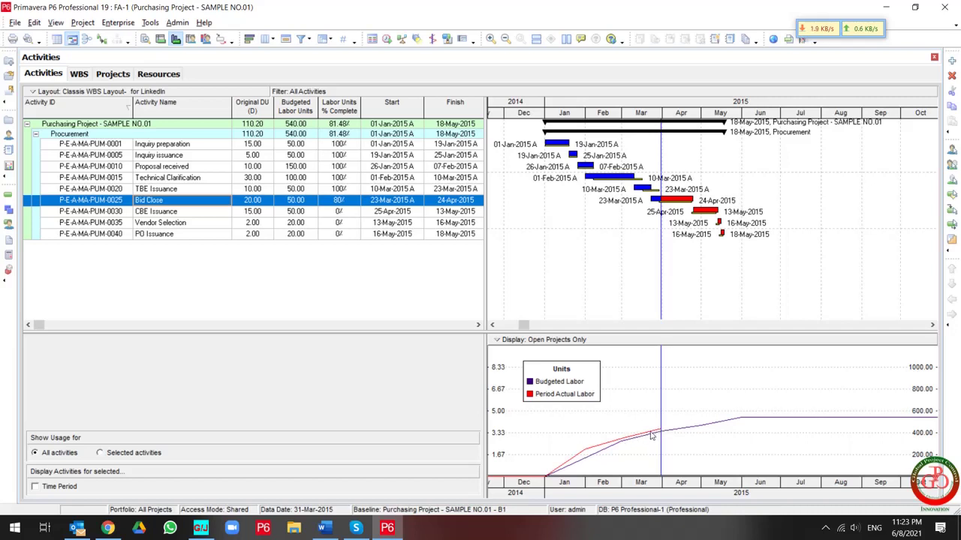
Step: Re-store period performance into the 2015-03-01 financial period, now reflecting Bid Close at 80%
left_click(150, 22)
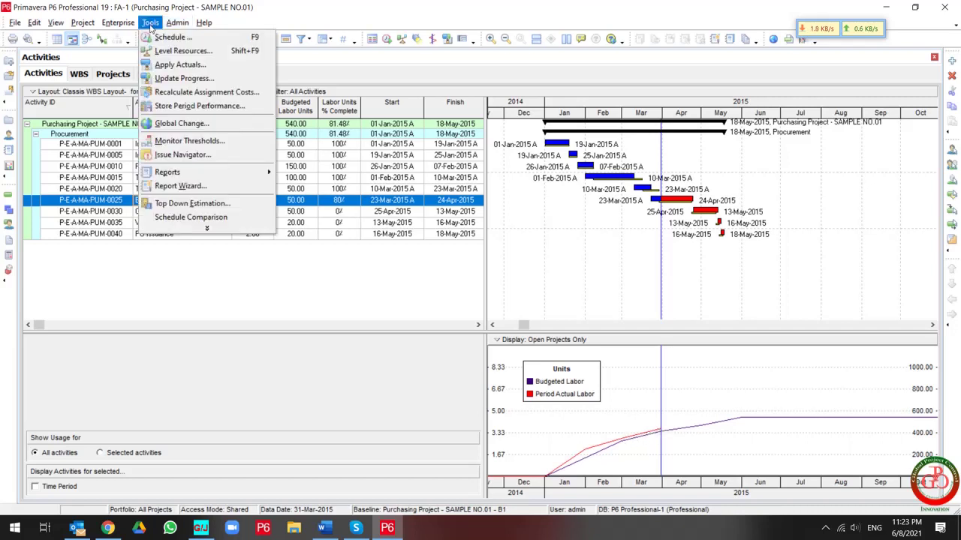
left_click(180, 106)
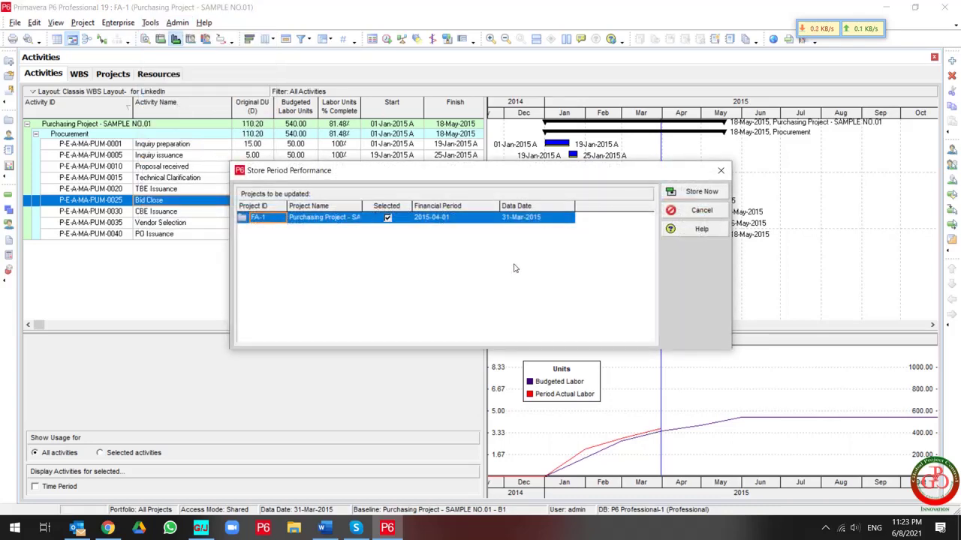
left_click(462, 217)
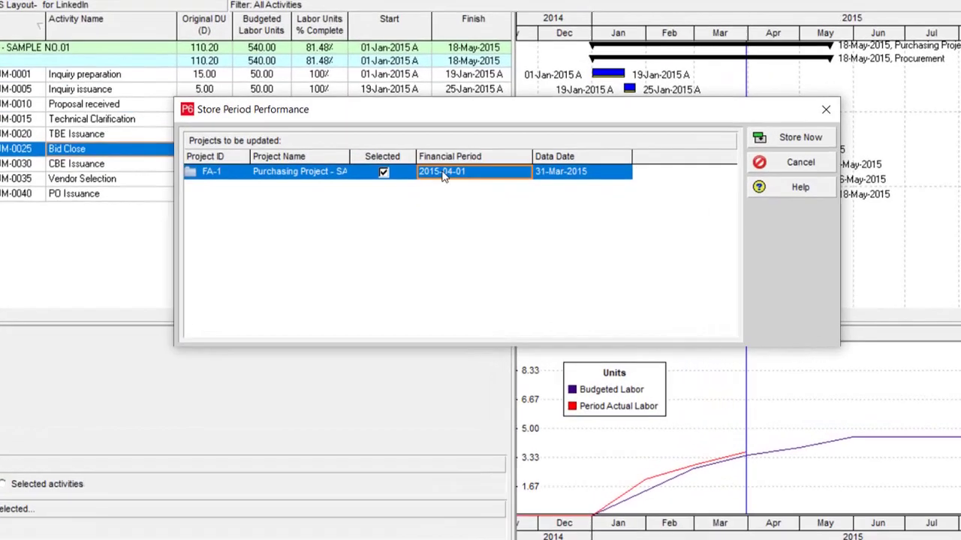
left_click(508, 176)
left_click(507, 176)
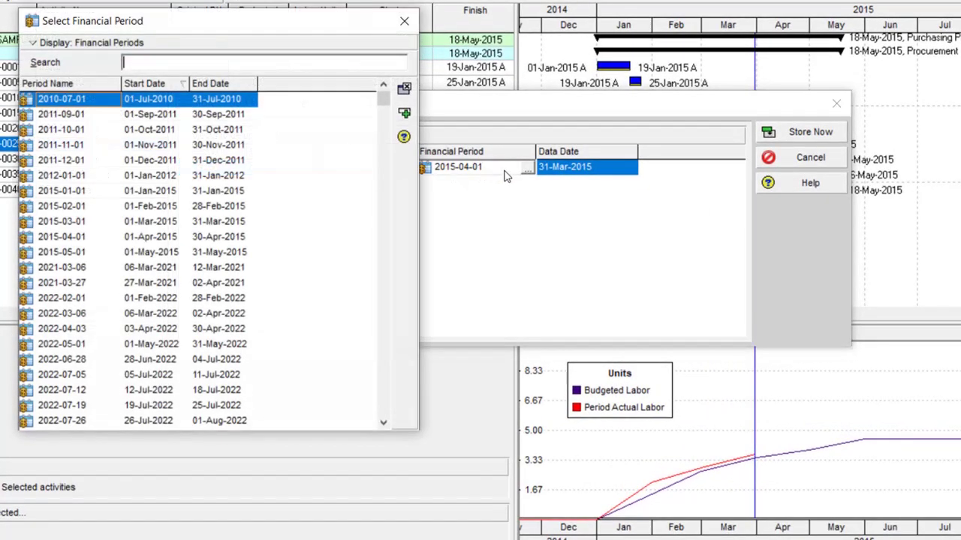
left_click(148, 193)
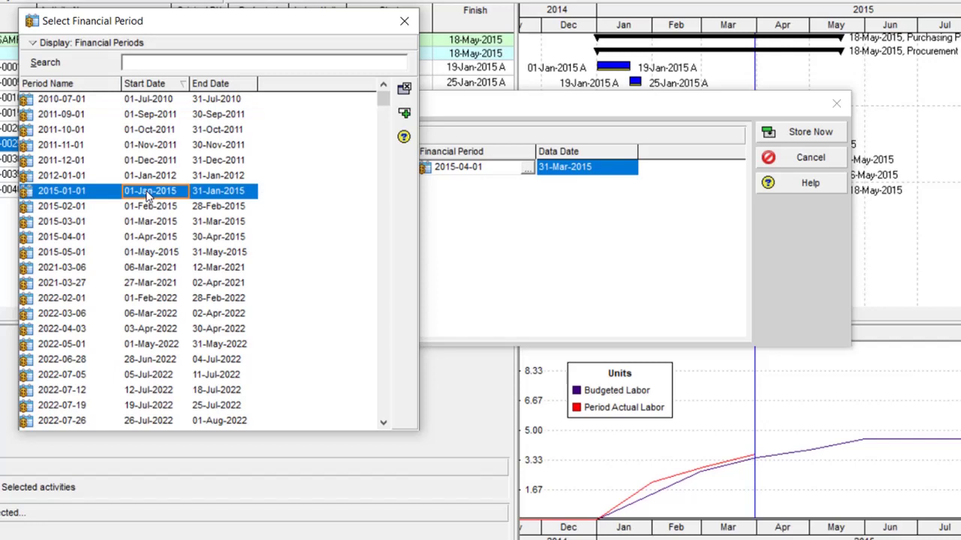
left_click(145, 222)
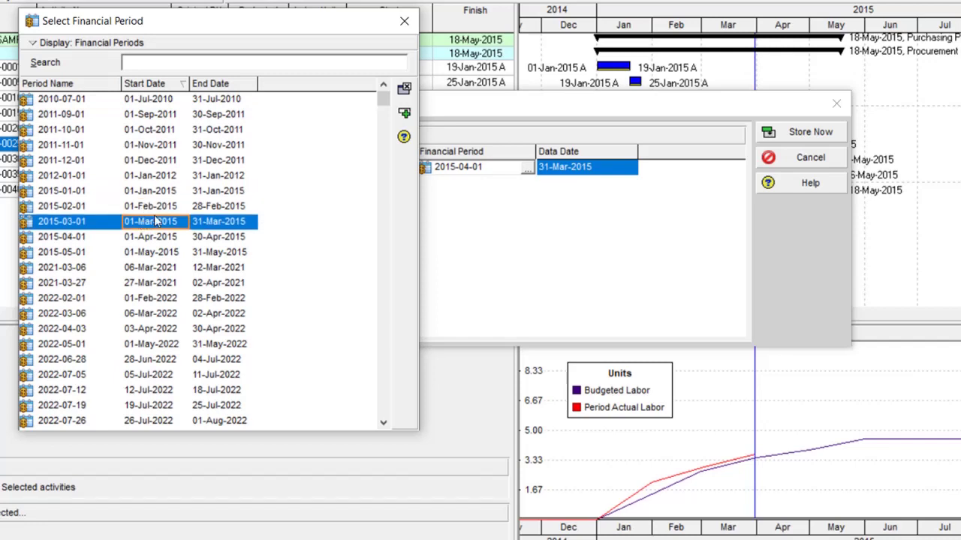
left_click(403, 122)
left_click(824, 137)
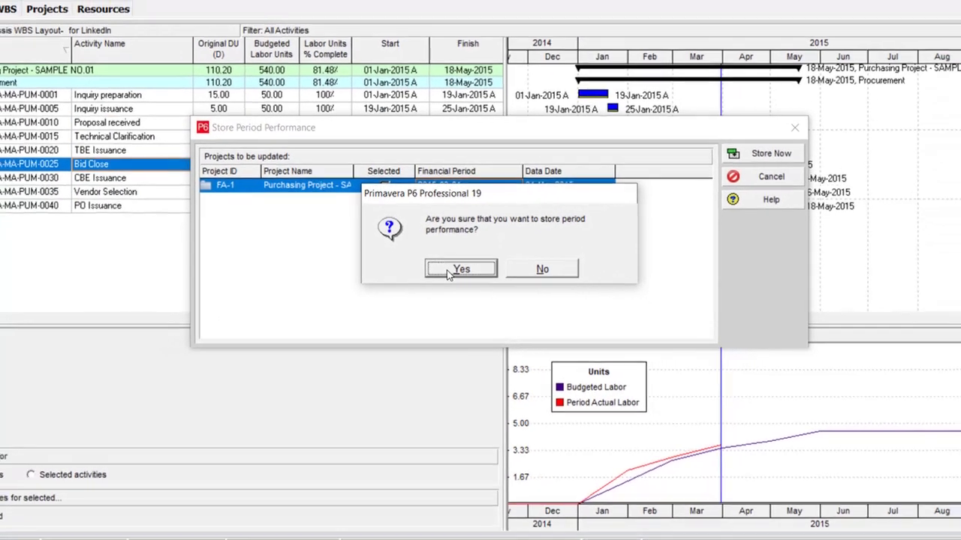
left_click(467, 258)
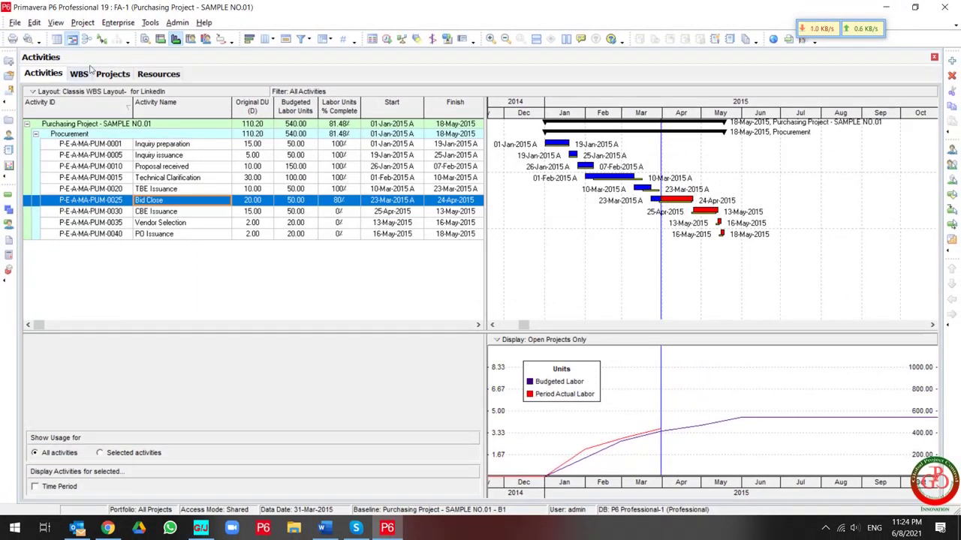
Step: Set Bid Close labor units to 100% and mark the activity finished
left_click(146, 39)
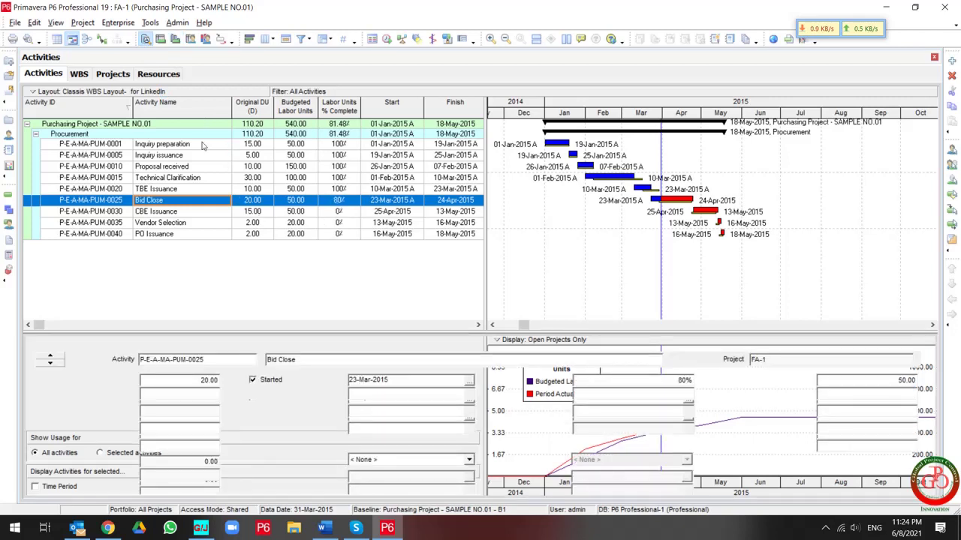
left_click(613, 393)
type("01")
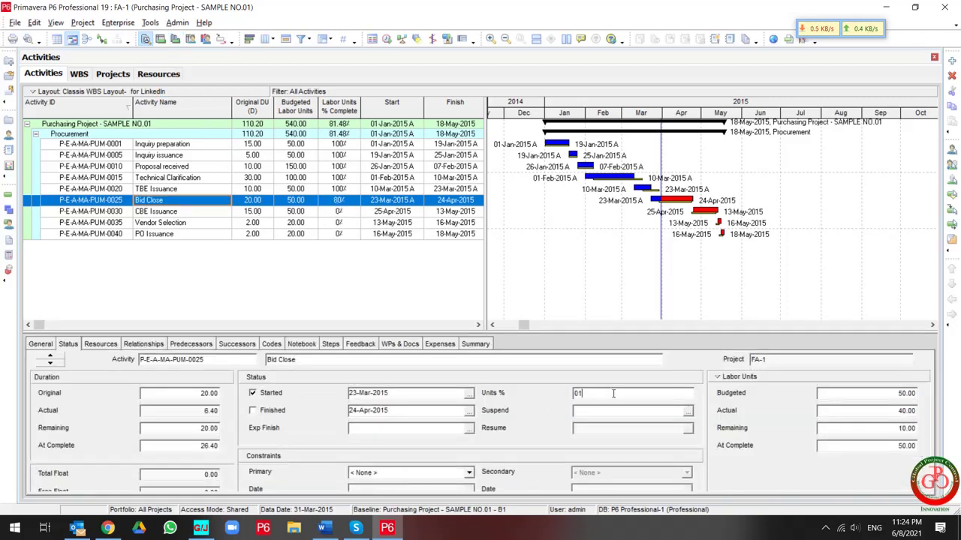
key("Return")
type("10")
key("Return")
left_click(253, 411)
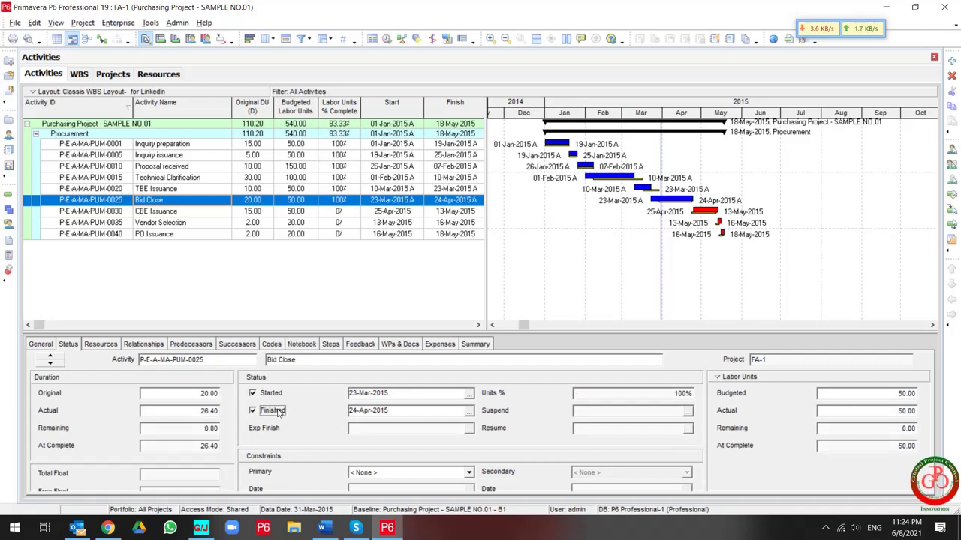
Step: Start and finish CBE Issuance at 100% labor units, then show the labor usage profile
left_click(704, 213)
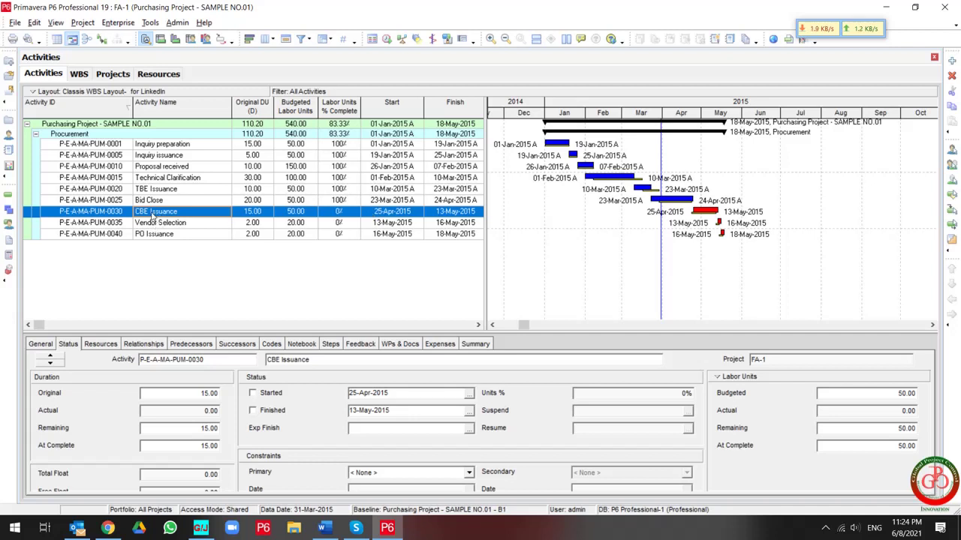
left_click(252, 394)
left_click(609, 394)
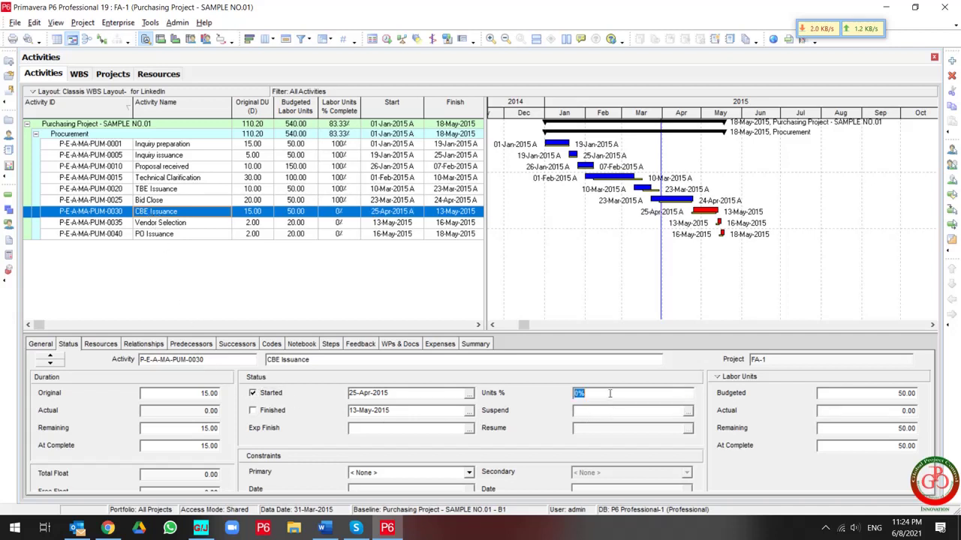
key("Return")
left_click(253, 411)
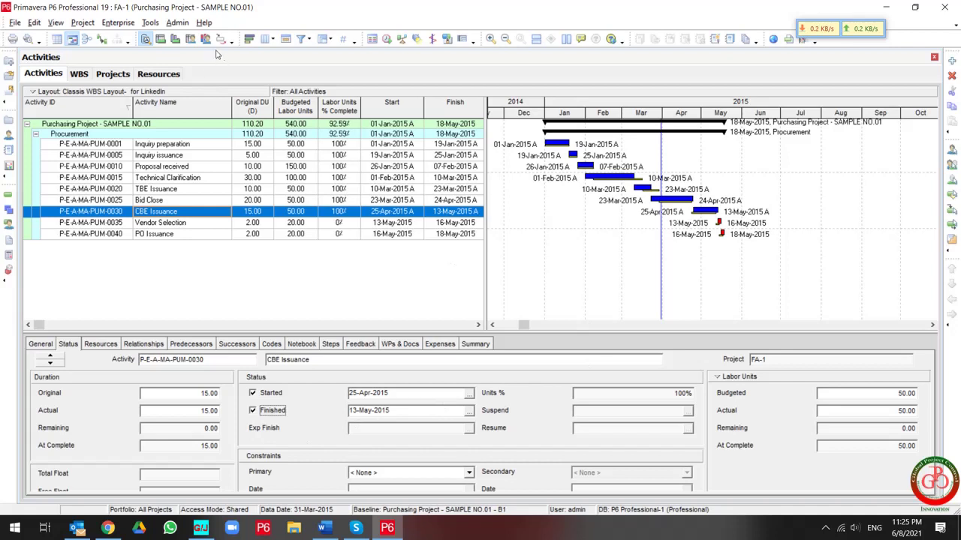
left_click(177, 39)
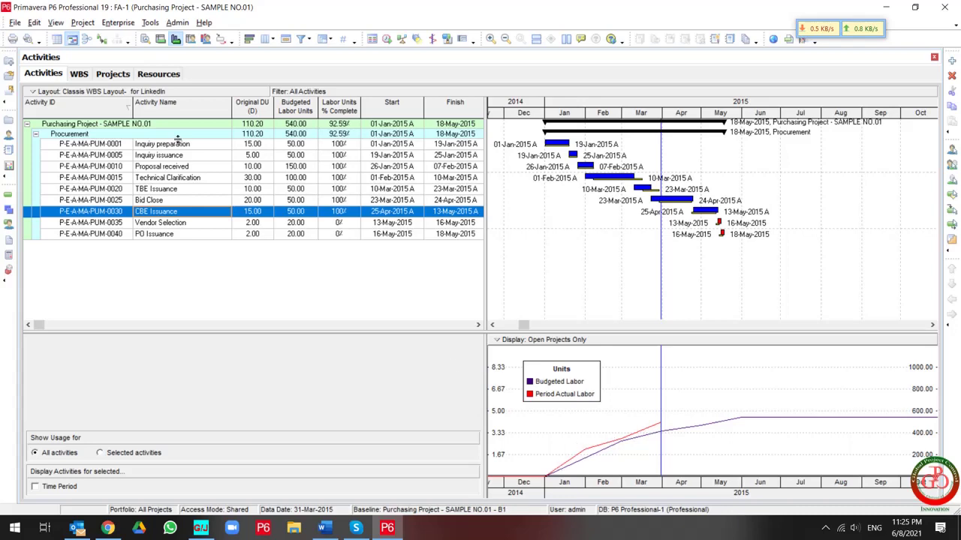
Step: Store the project's current period performance
left_click(153, 24)
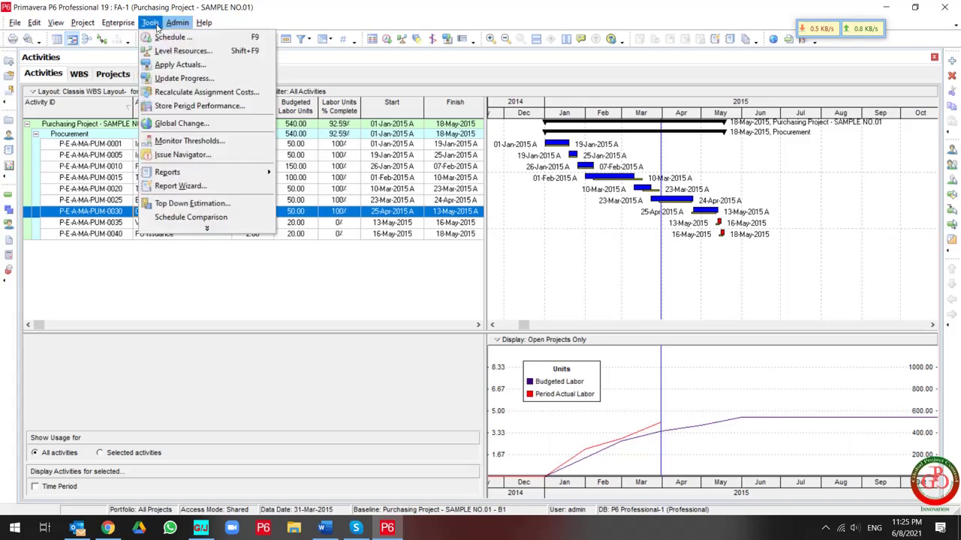
left_click(172, 105)
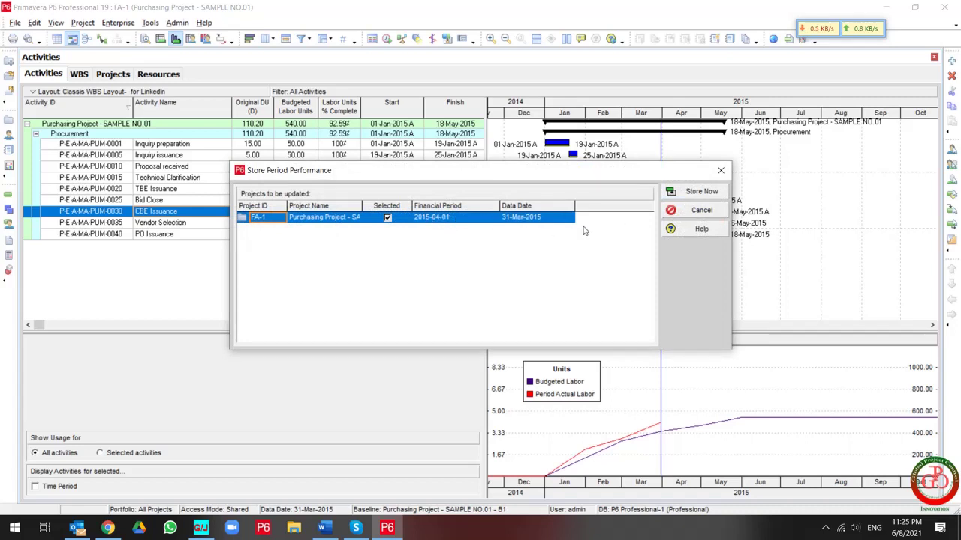
left_click(698, 193)
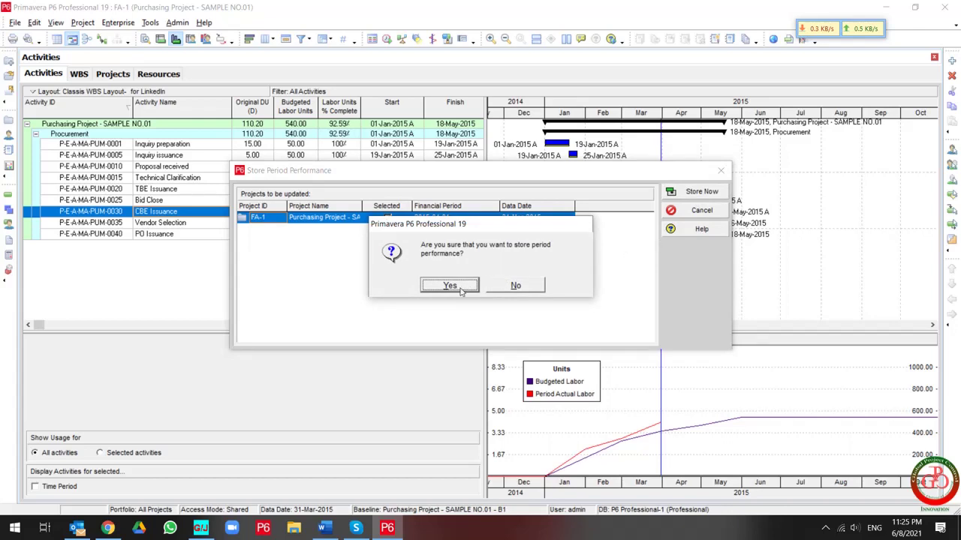
left_click(450, 286)
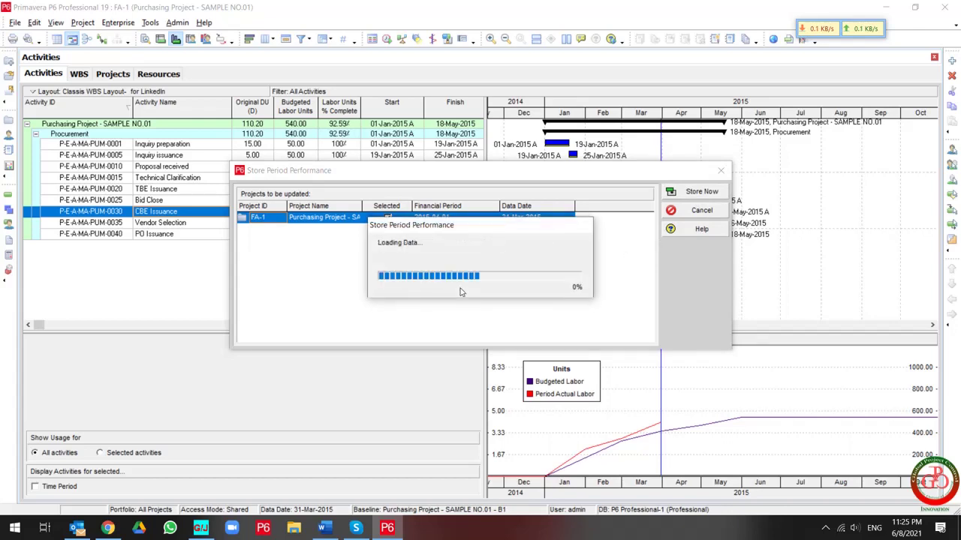
Step: Reschedule the project with the data date moved to 30-Apr-2015
left_click(386, 39)
left_click(560, 224)
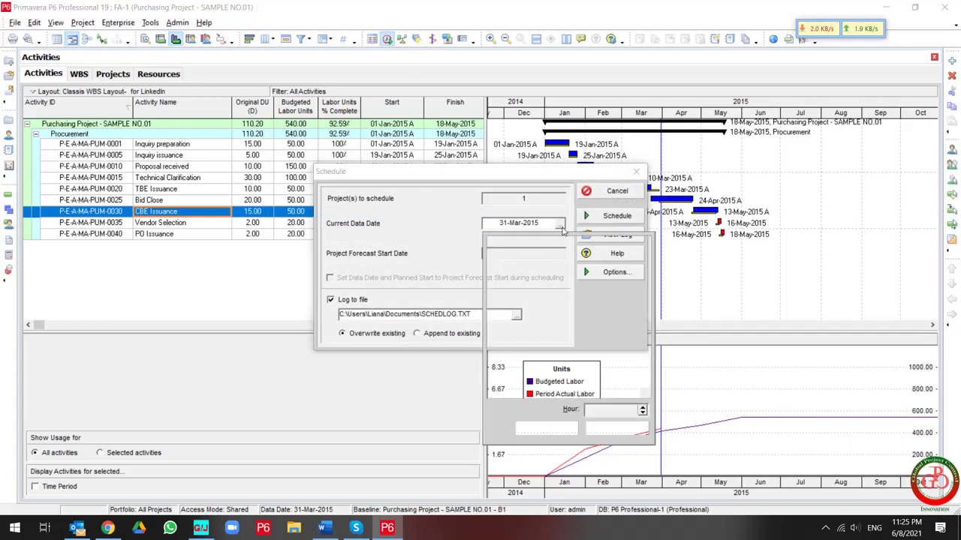
left_click(634, 246)
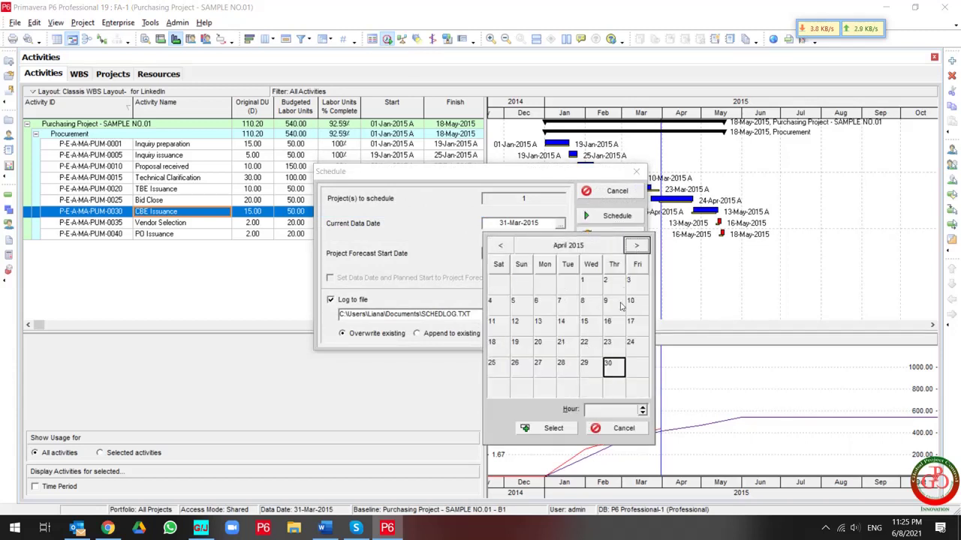
left_click(613, 366)
left_click(570, 433)
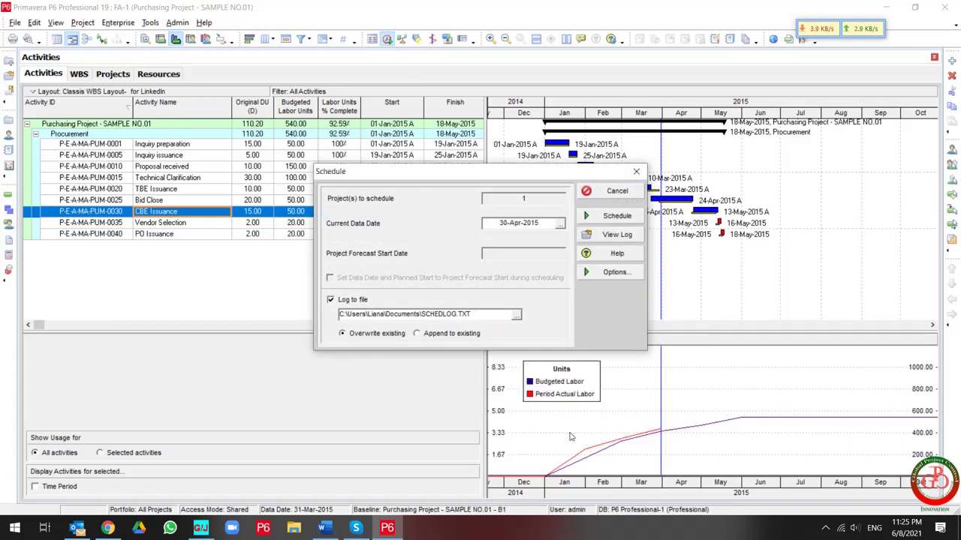
left_click(614, 216)
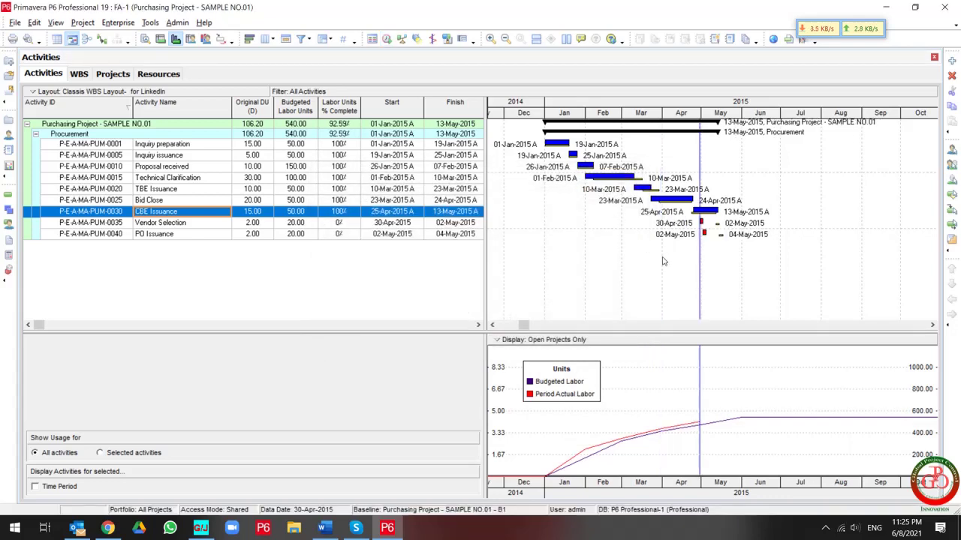
Step: Apply the usage profile options to view the resource-based actual labor curve
right_click(646, 376)
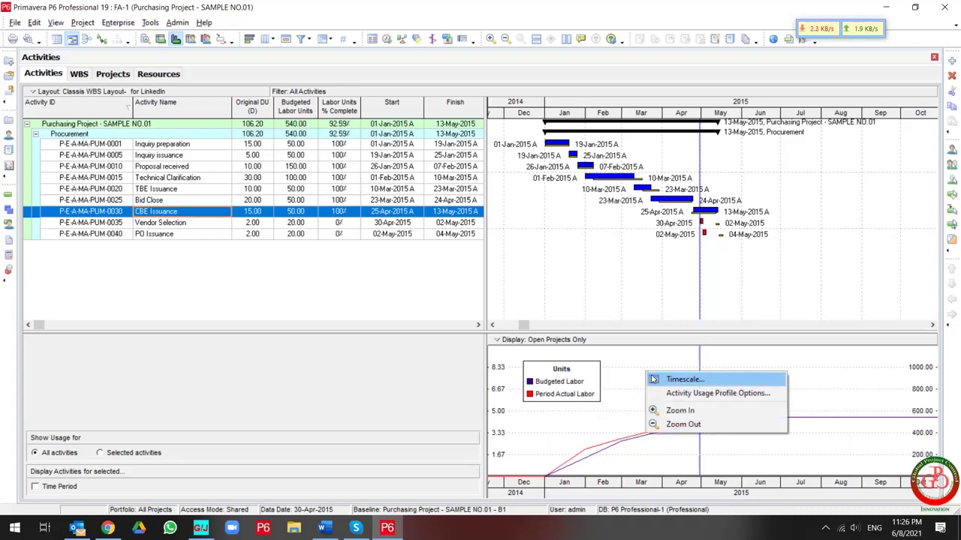
left_click(670, 393)
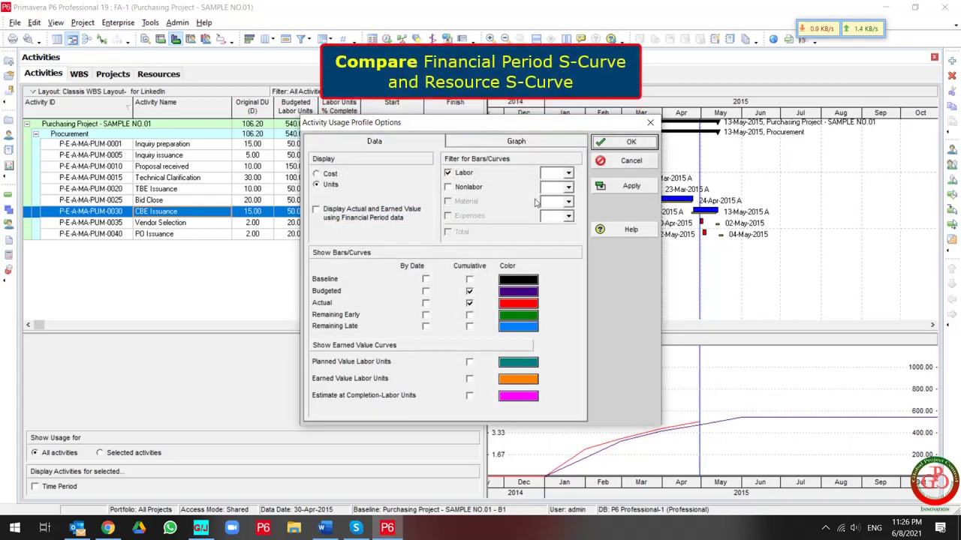
left_click(616, 188)
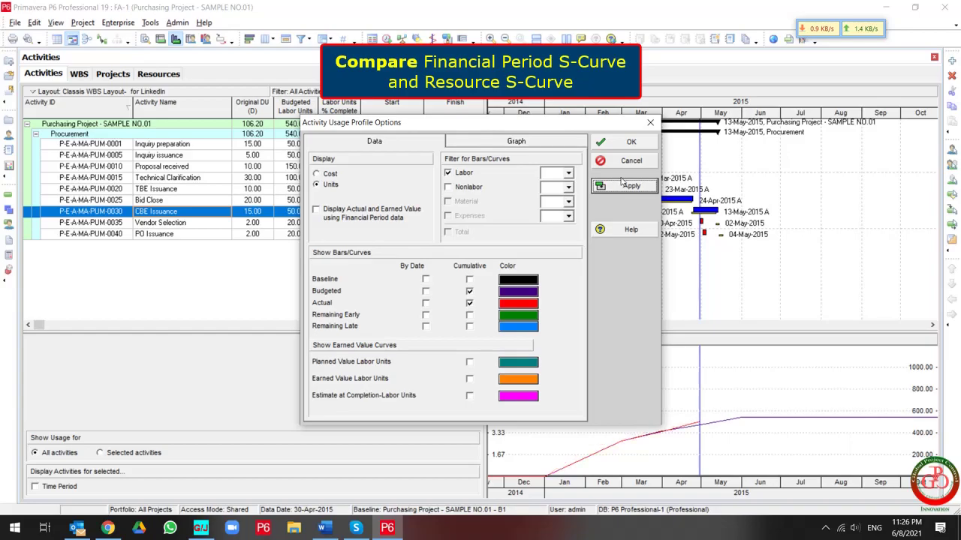
left_click(624, 144)
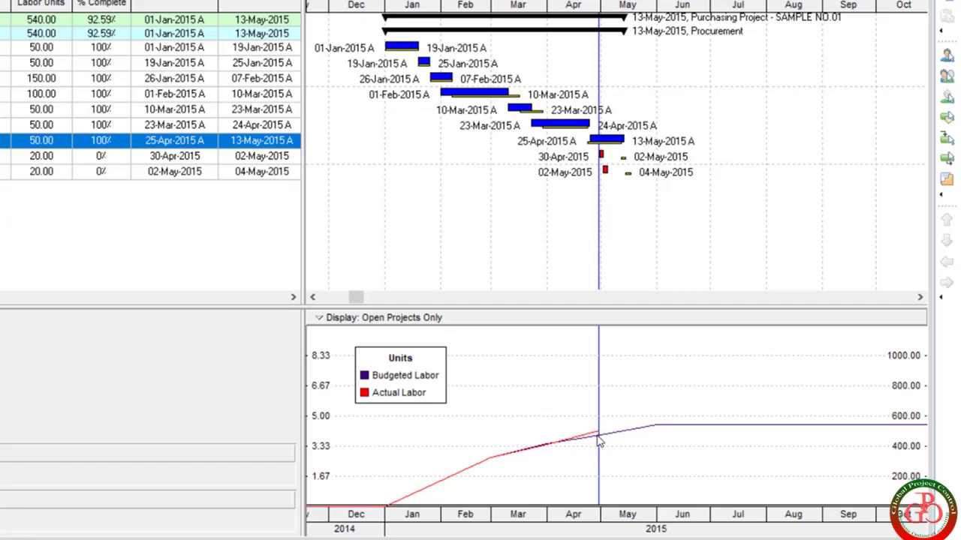
Step: Display actual and earned value on the labor chart using financial period data
right_click(542, 376)
left_click(569, 406)
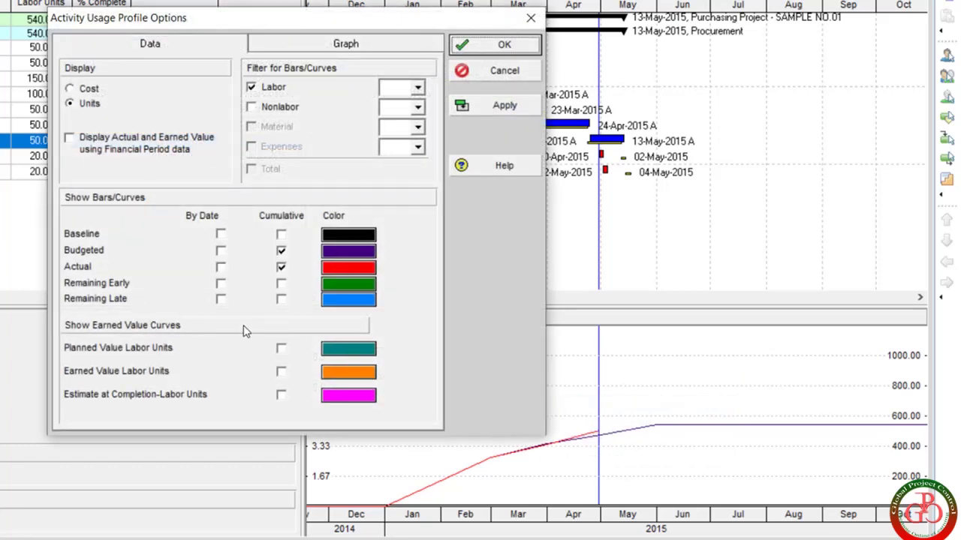
left_click(122, 143)
left_click(504, 105)
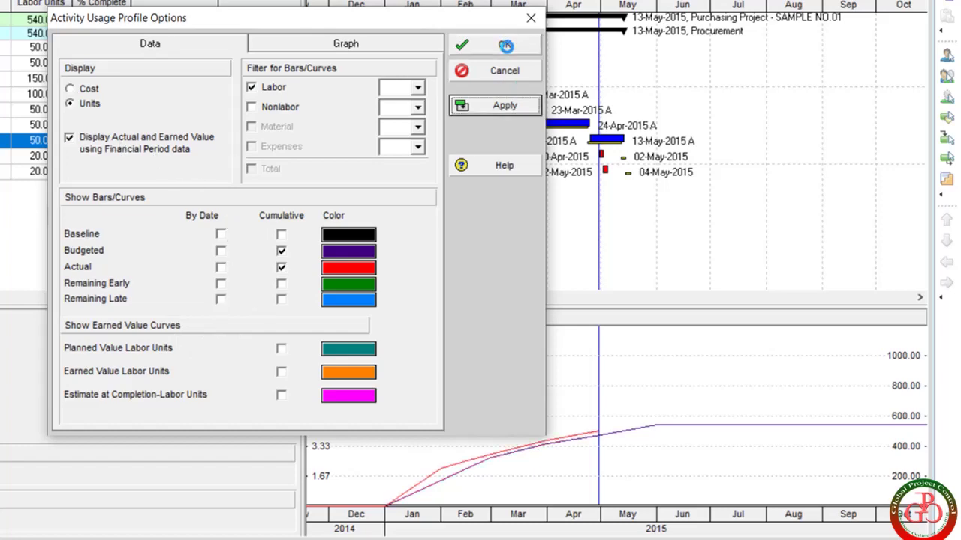
left_click(507, 69)
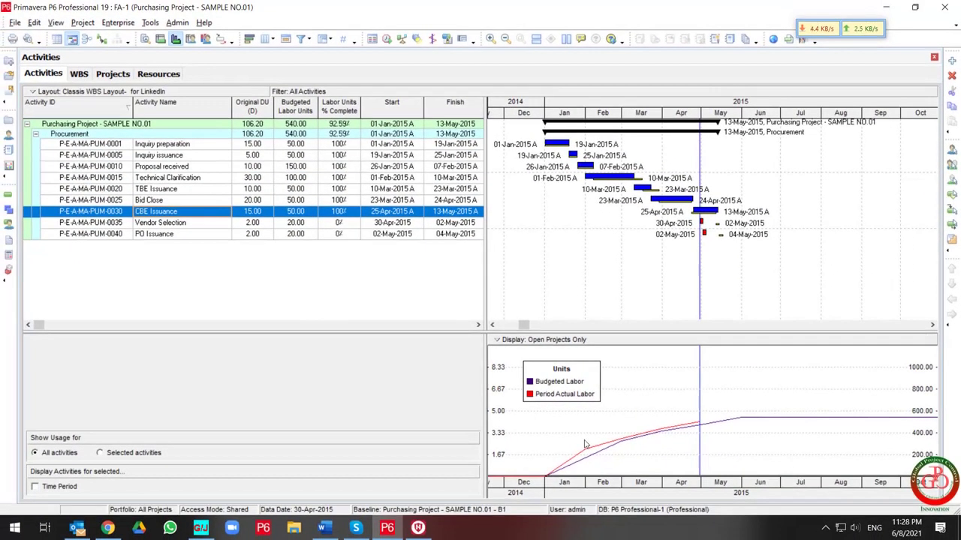
Step: In Chrome, open the Global Project Control Primavera P6 advanced videos section
left_click(108, 528)
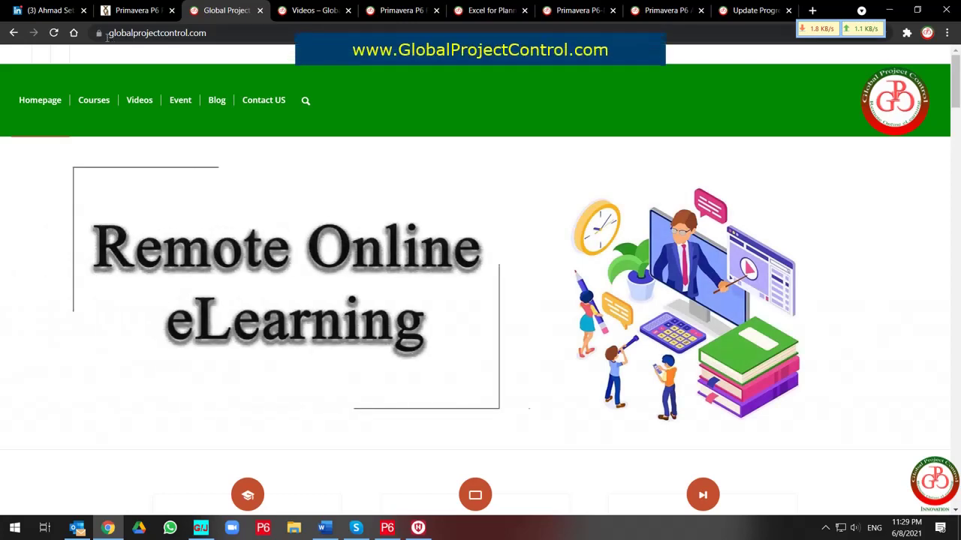
left_click(213, 33)
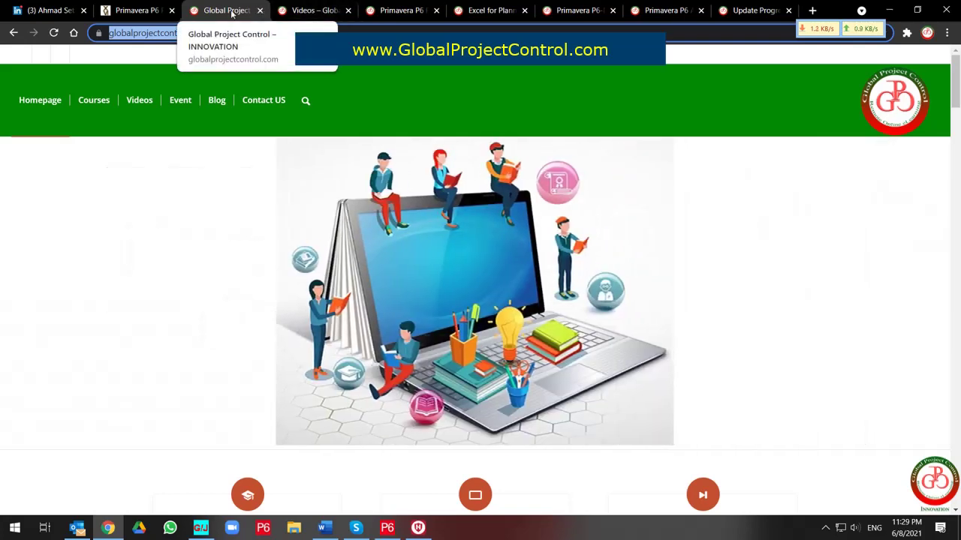
left_click(307, 15)
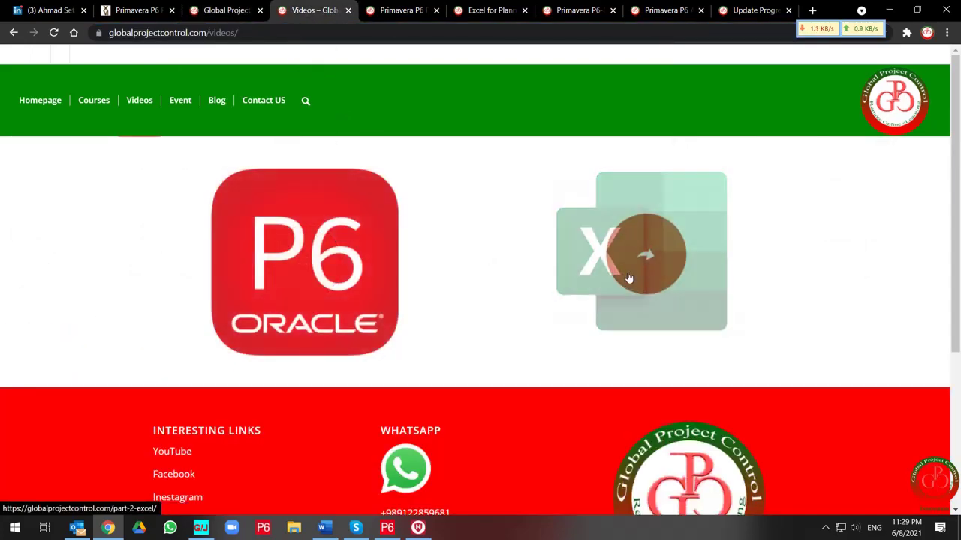
left_click(319, 266)
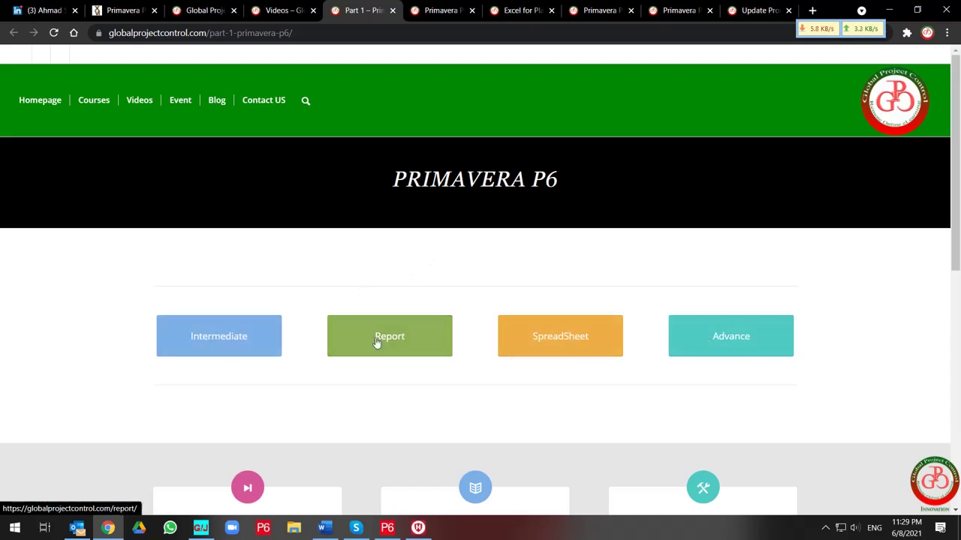
left_click(754, 347)
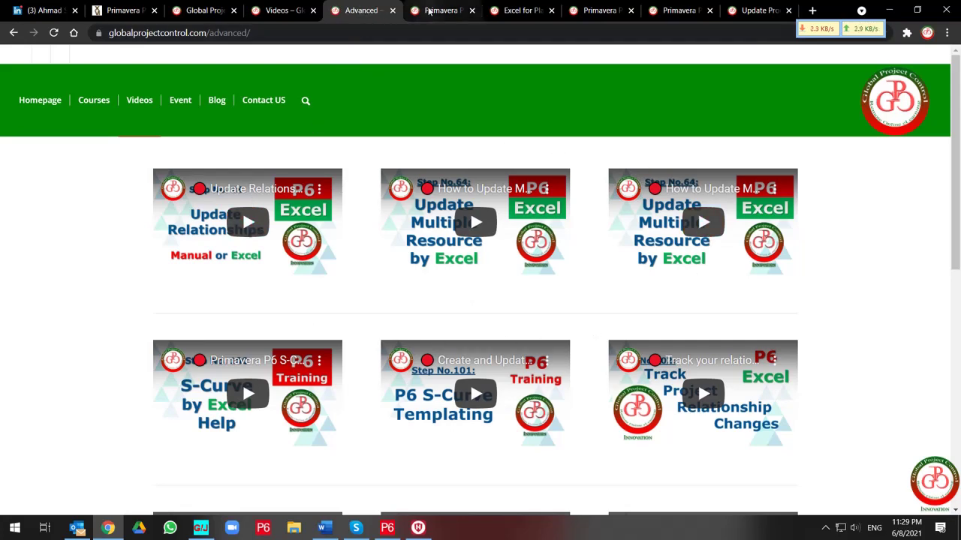
Step: Browse the Foundations, Excel for Planners, P6-Excel, Analytical and Update Progress course pages
left_click(452, 11)
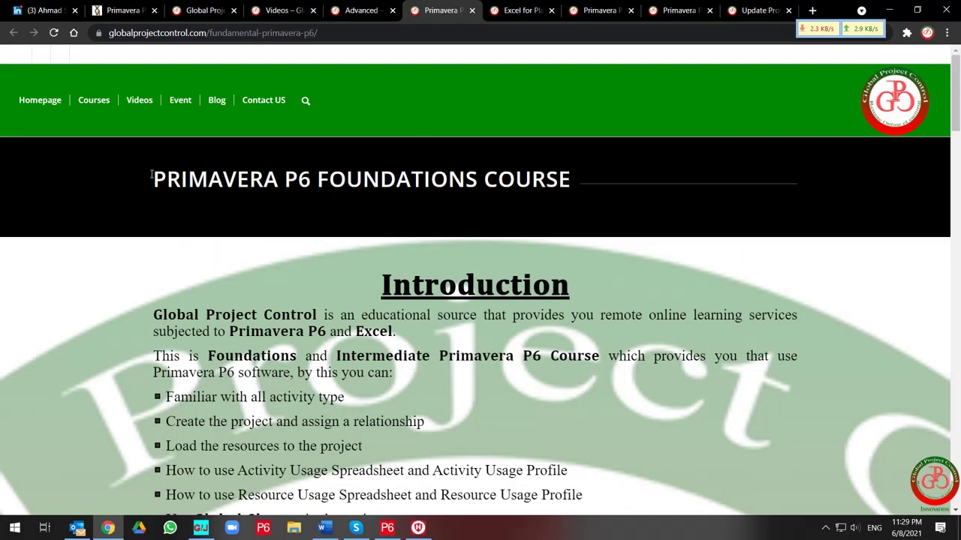
left_click(514, 12)
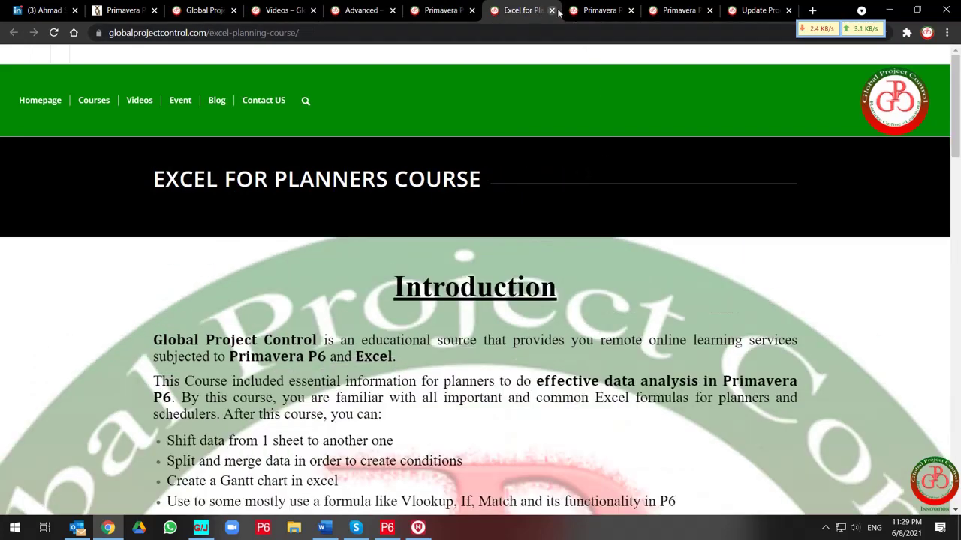
left_click(605, 12)
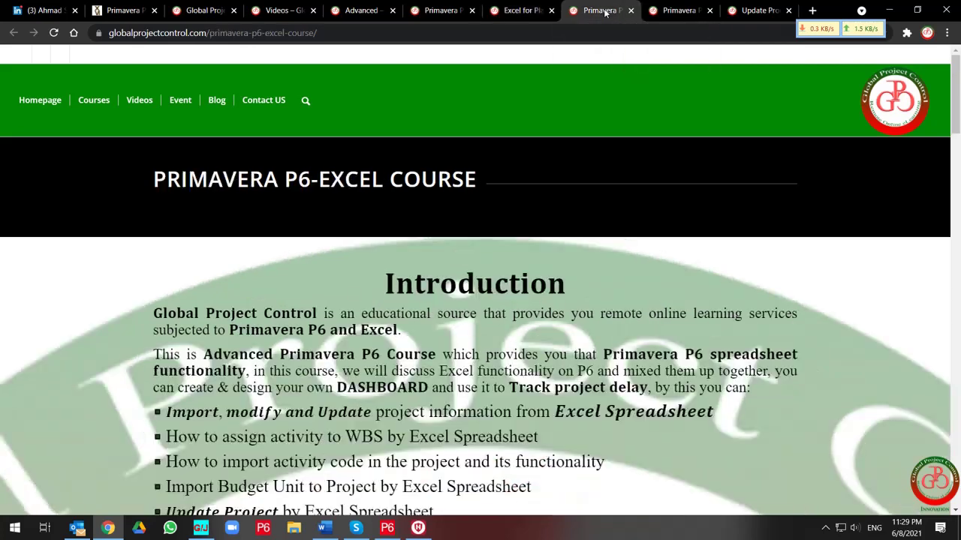
left_click(679, 11)
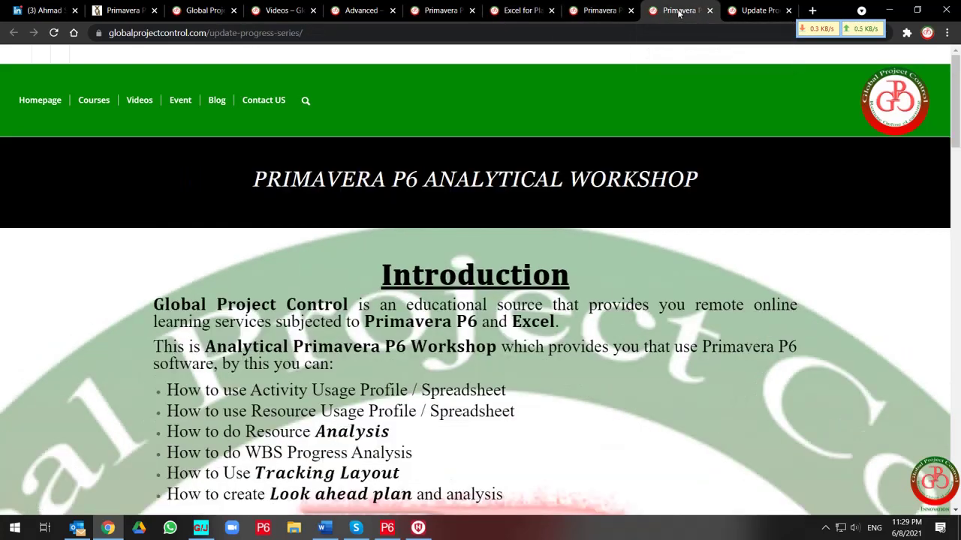
left_click(762, 11)
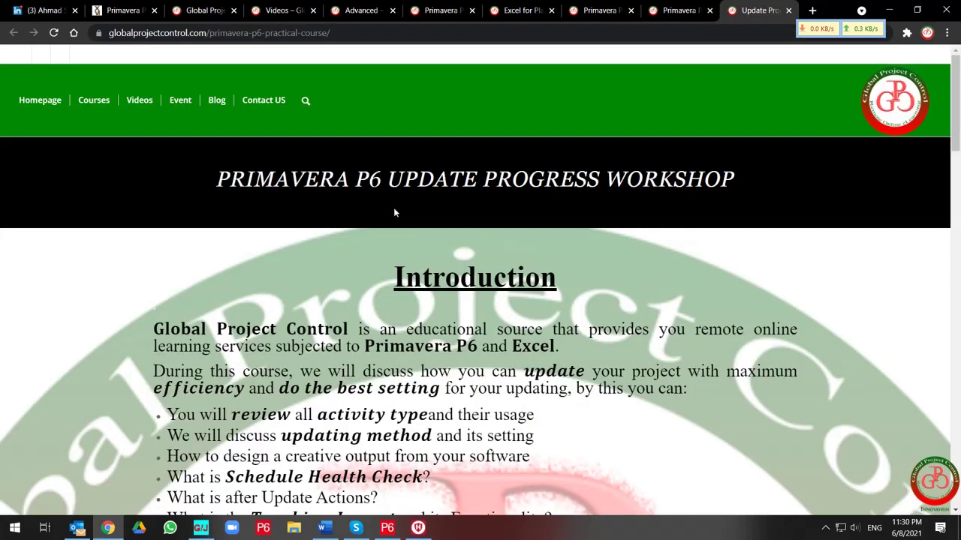